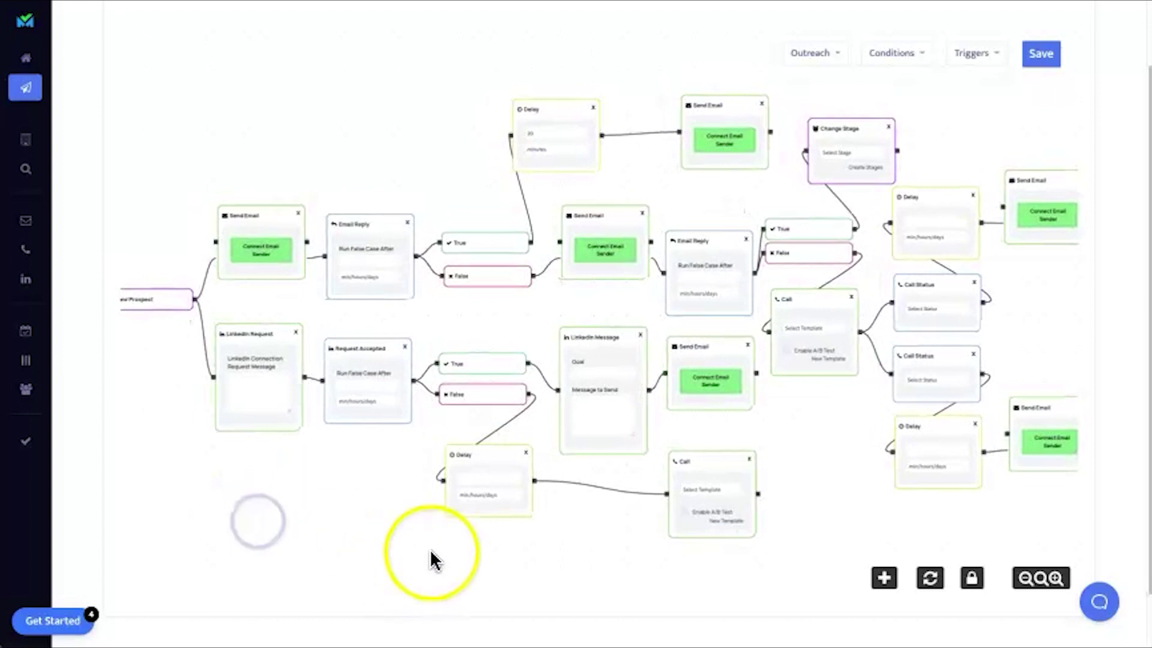
# Step: Clear the campaign board by reloading without saving, and dismiss the template selection without choosing a template
pyautogui.click(912, 580)
pyautogui.click(673, 212)
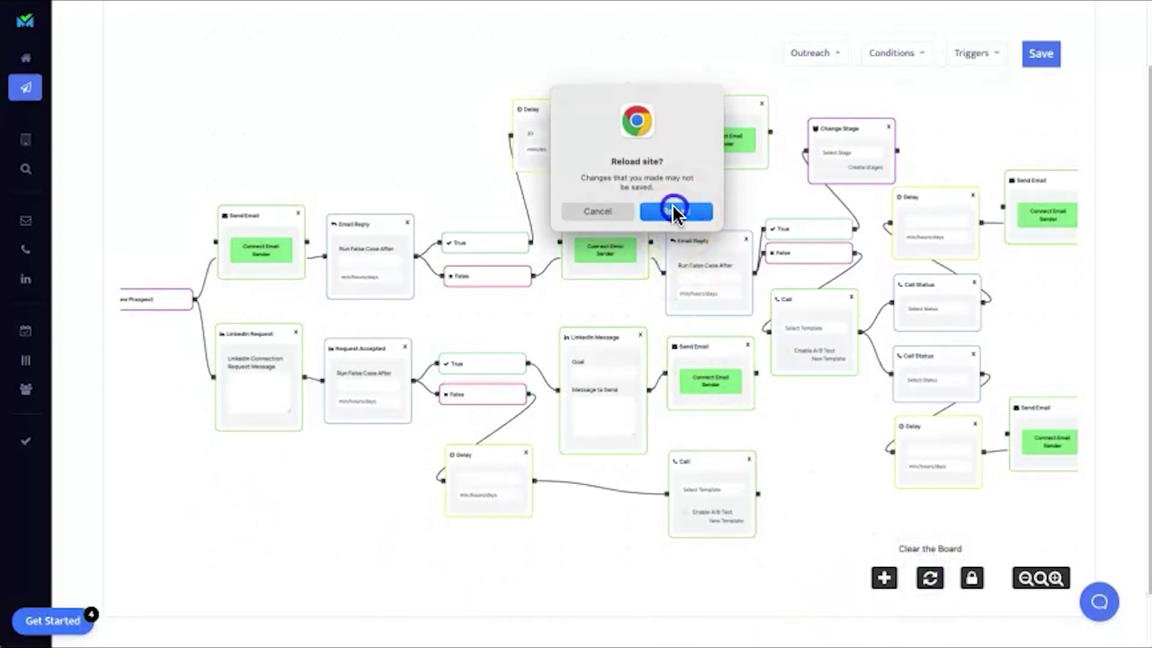
pyautogui.click(419, 306)
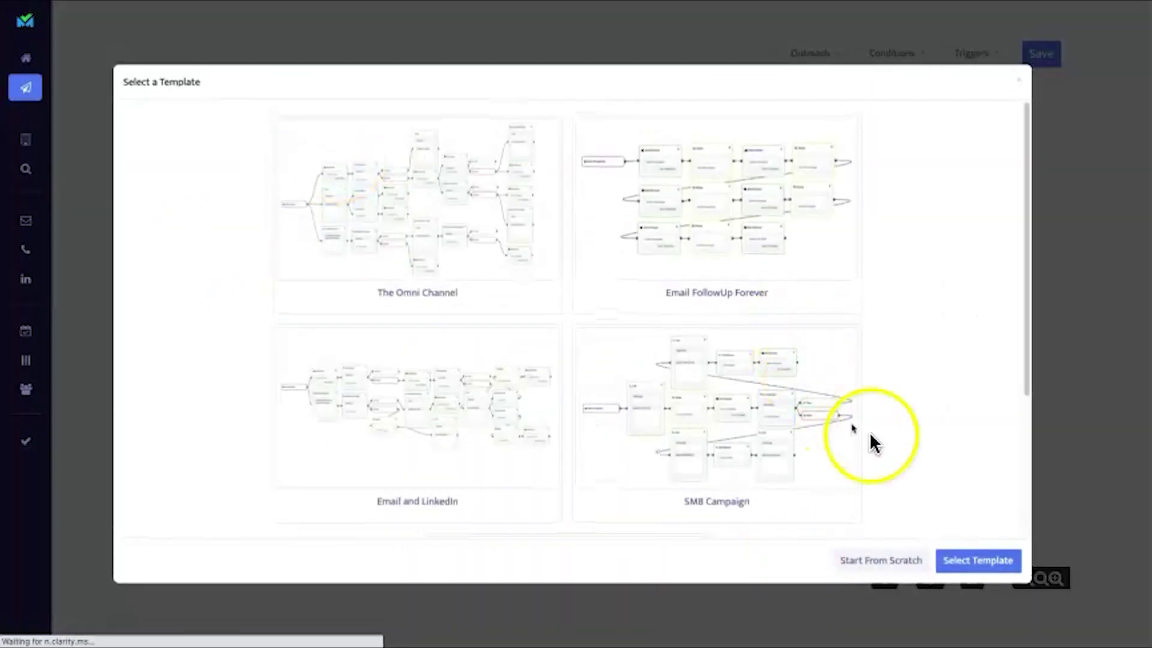
pyautogui.click(1014, 84)
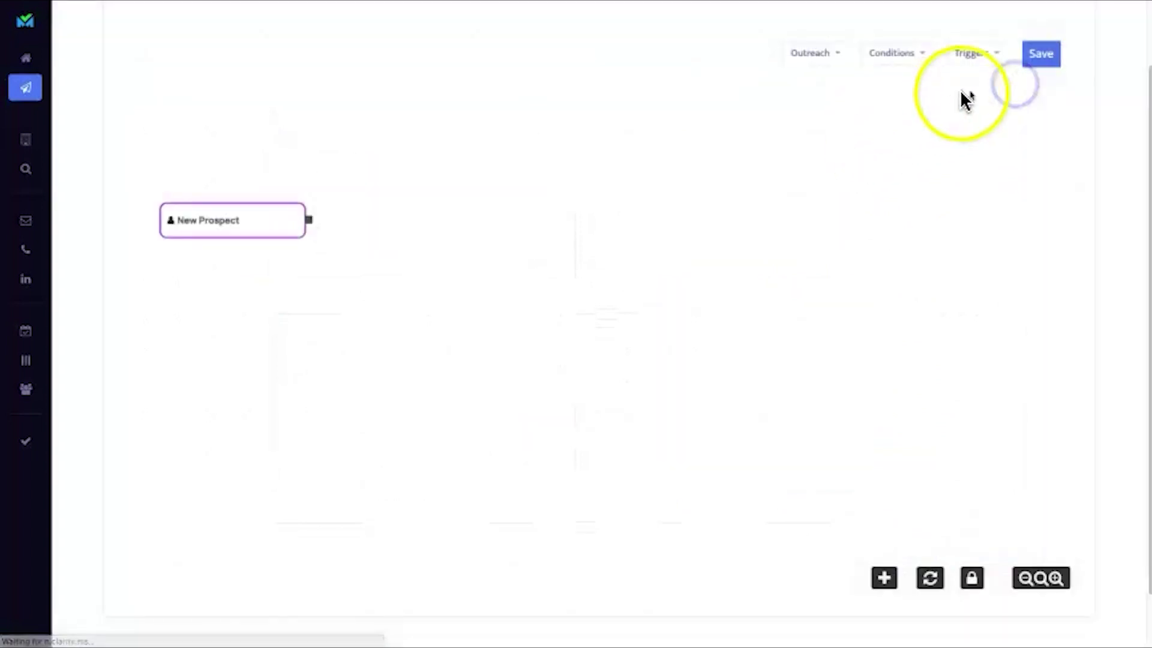
# Step: Leave the campaign without saving, open the B2B companies database, and filter by country United States and industry Automotive
pyautogui.click(44, 141)
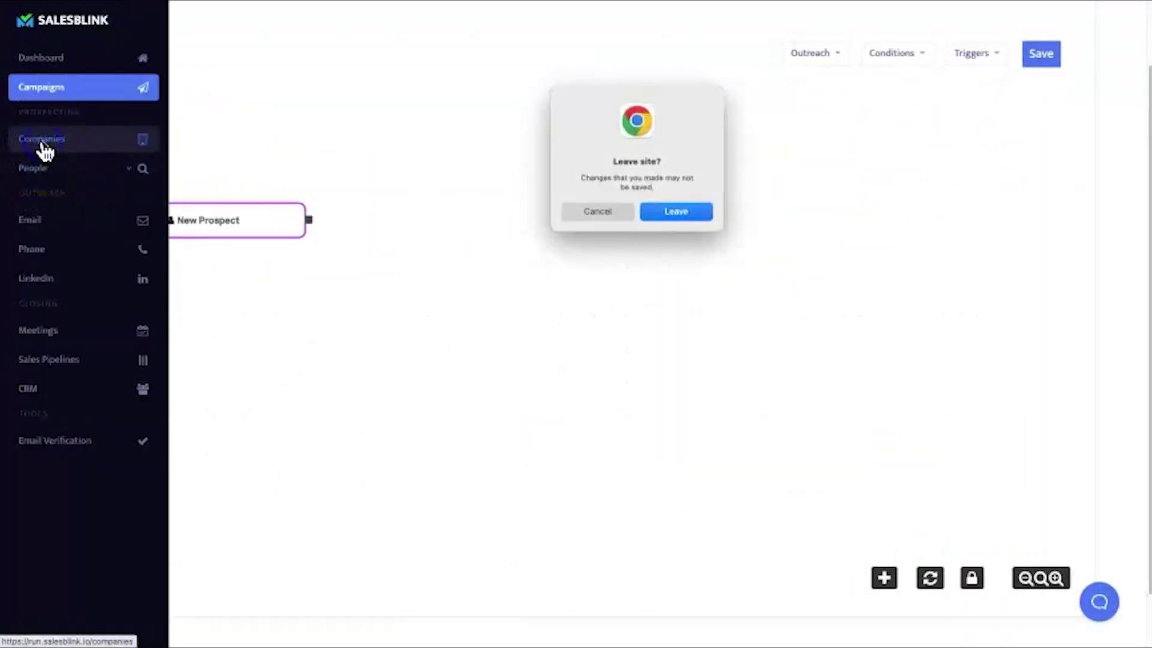
pyautogui.click(660, 210)
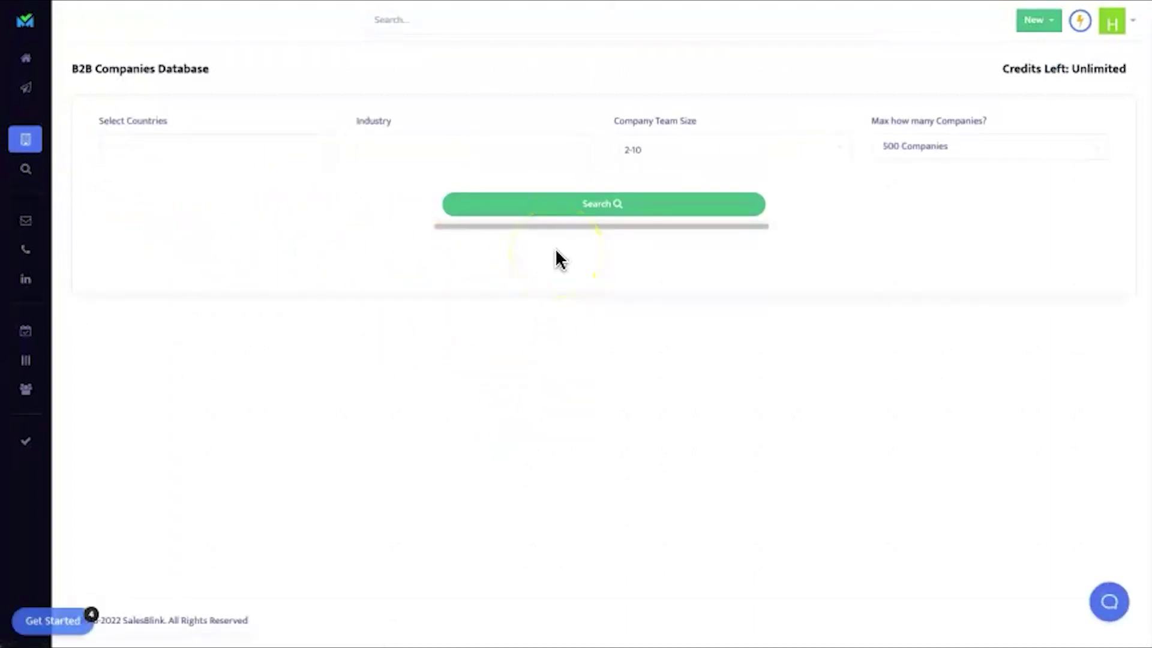
pyautogui.click(317, 153)
pyautogui.click(276, 177)
pyautogui.click(391, 145)
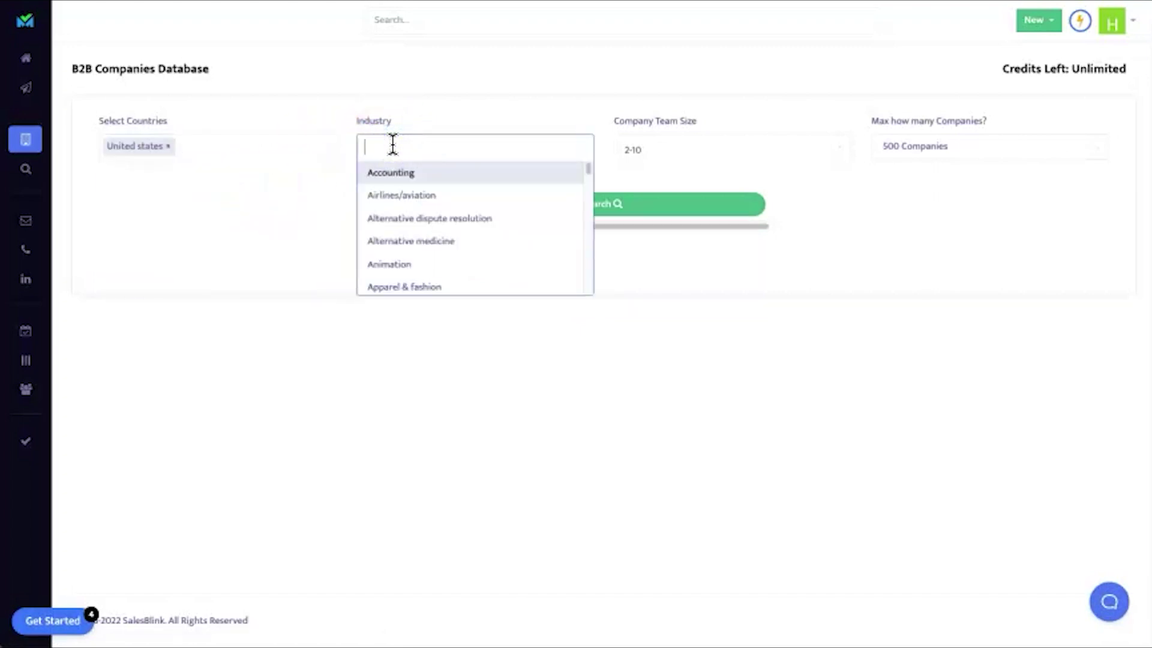
pyautogui.scroll(-3, 427, 204)
pyautogui.click(424, 216)
# Step: Set the company team size to 2-10 and run the company search
pyautogui.click(672, 153)
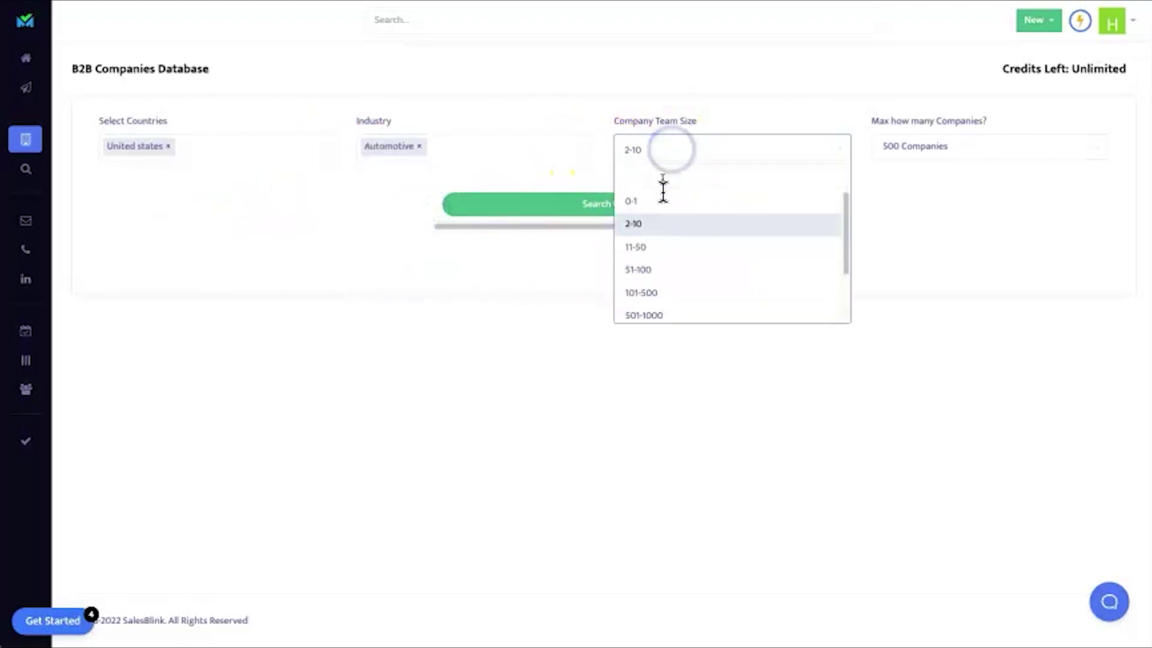
pyautogui.scroll(-2, 653, 228)
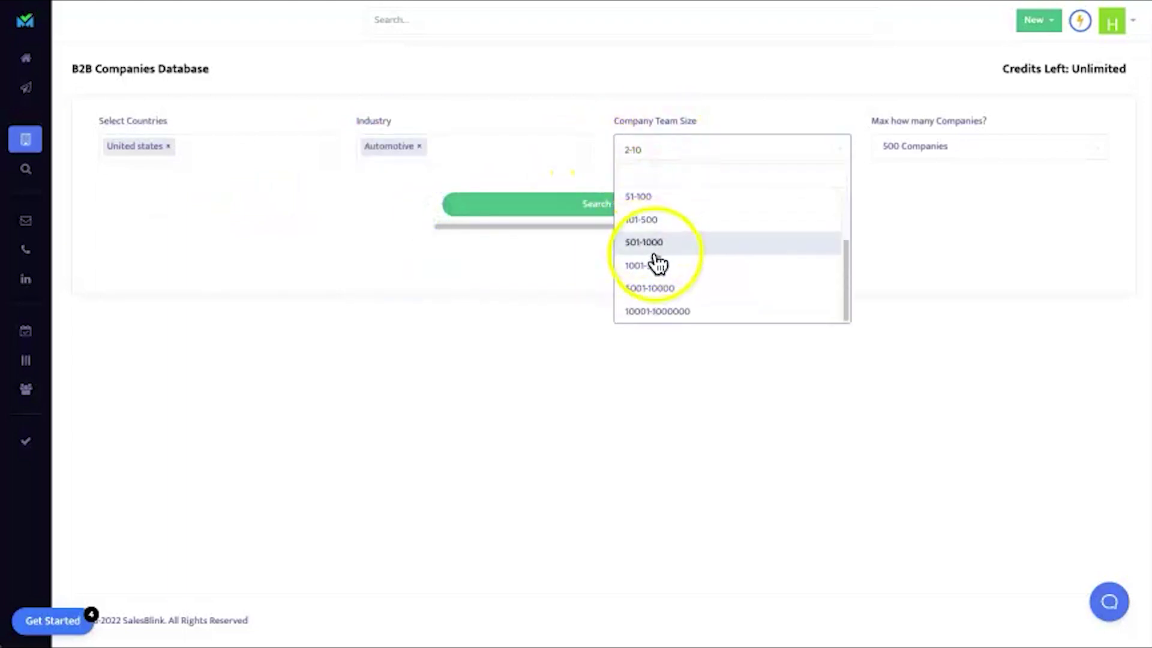
pyautogui.scroll(2, 659, 264)
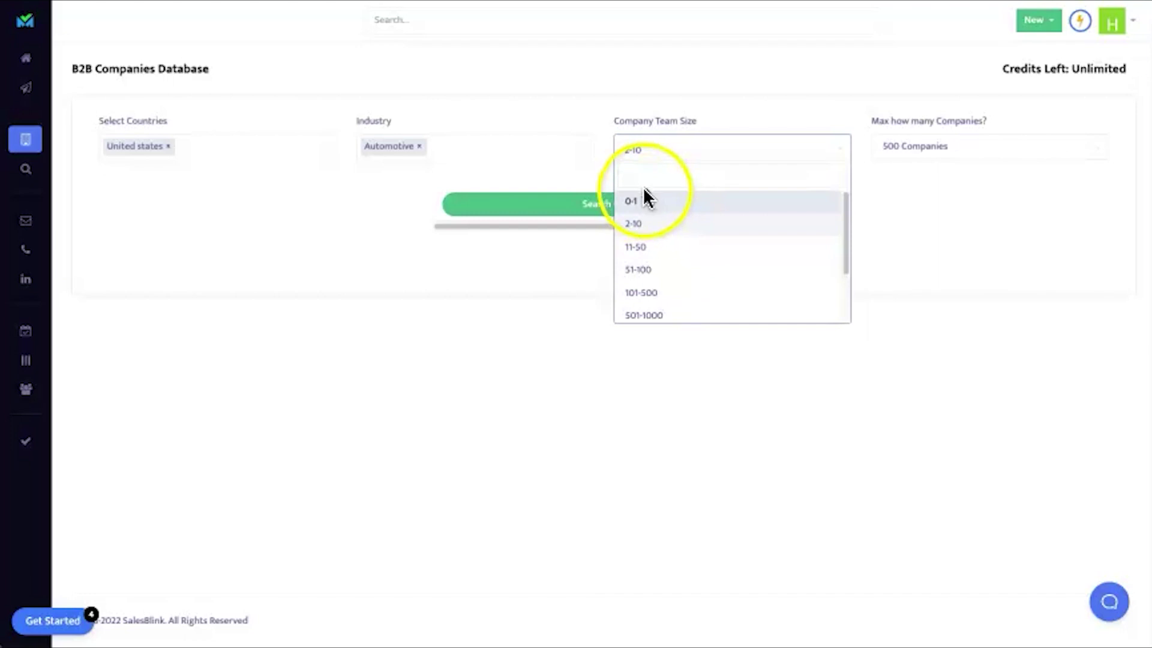
pyautogui.click(648, 221)
pyautogui.click(631, 219)
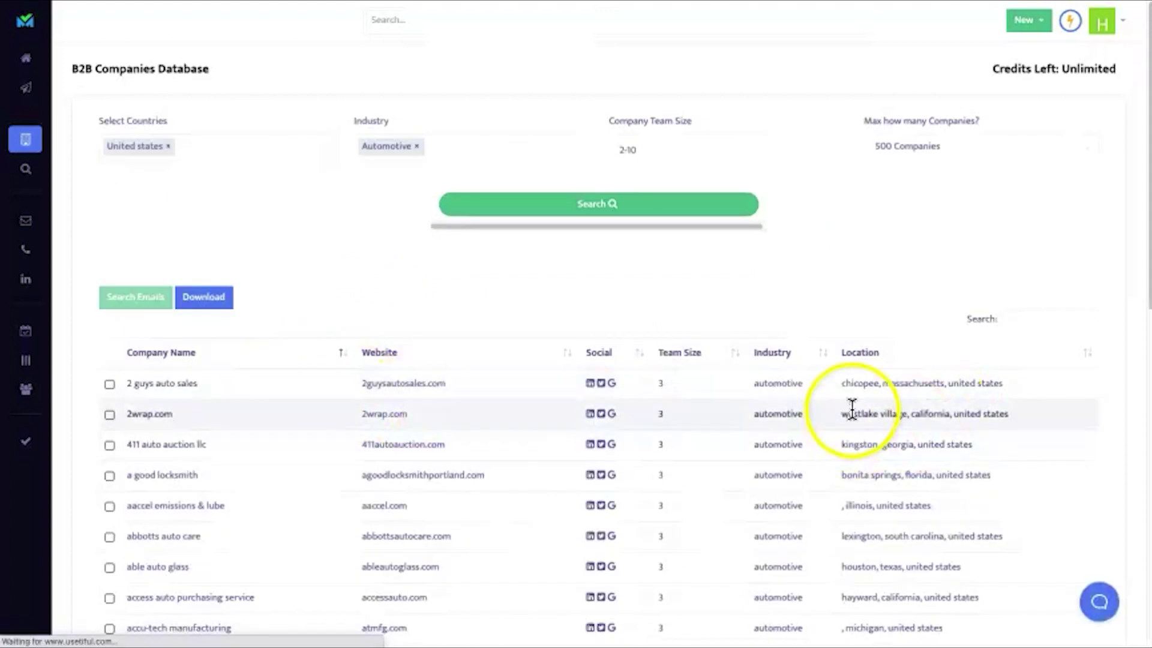
# Step: Review the automotive company results, including their websites, social links, team sizes and locations
pyautogui.scroll(-1, 732, 420)
pyautogui.scroll(-10, 549, 369)
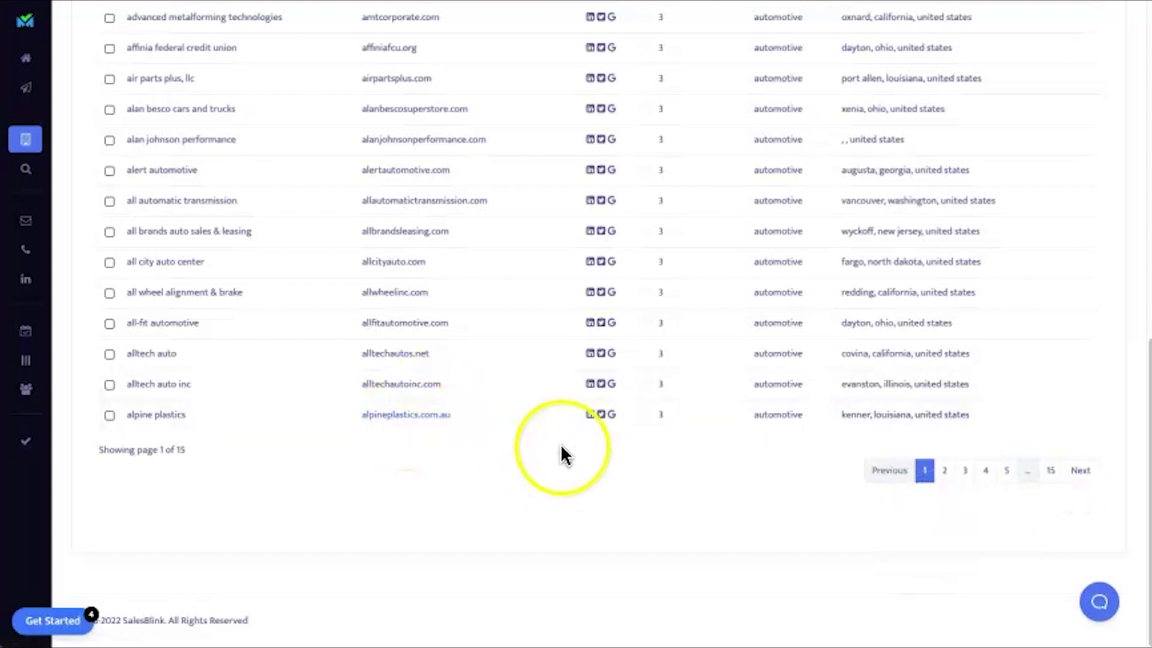
pyautogui.scroll(3, 354, 430)
pyautogui.scroll(1, 381, 397)
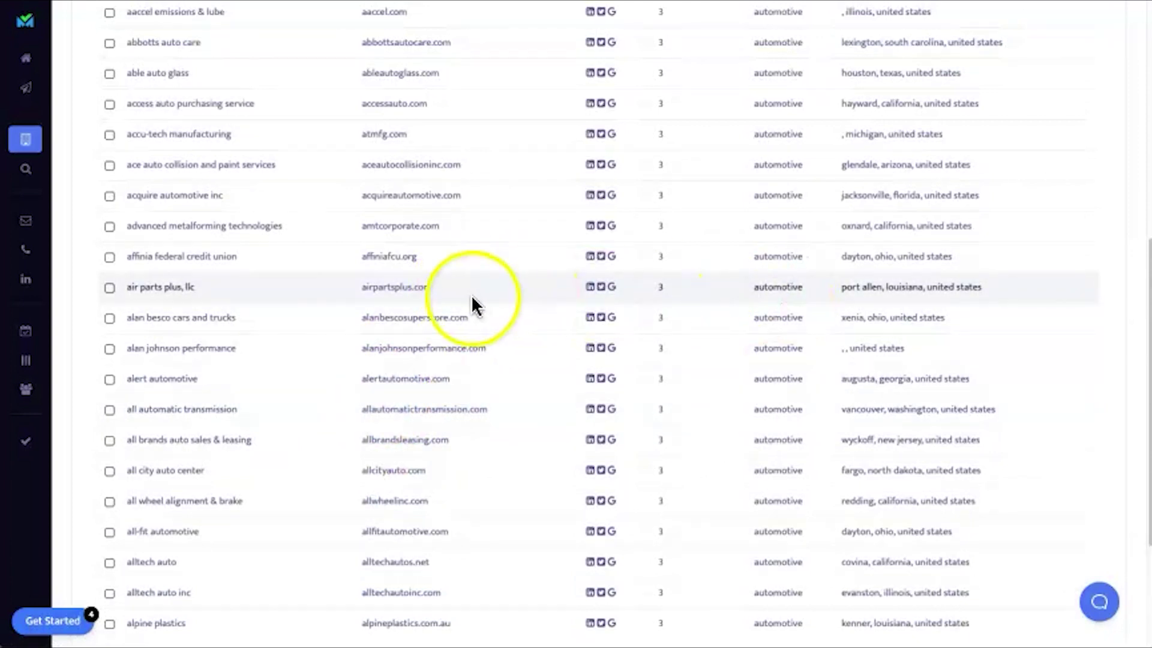
pyautogui.scroll(3, 467, 292)
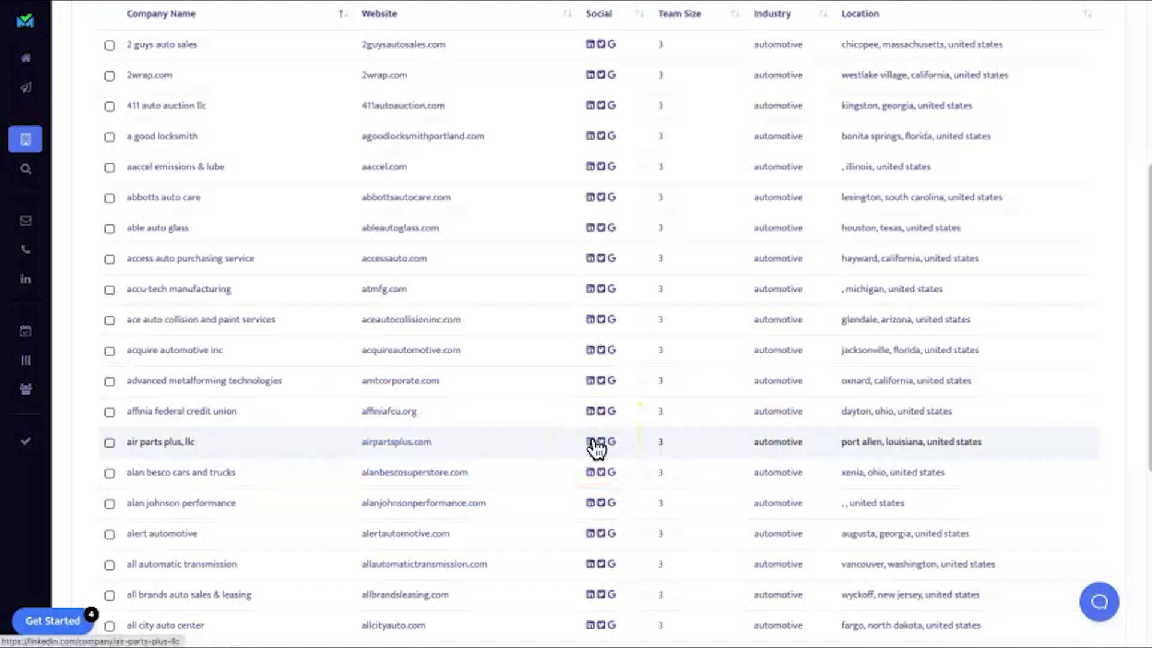
pyautogui.scroll(6, 628, 448)
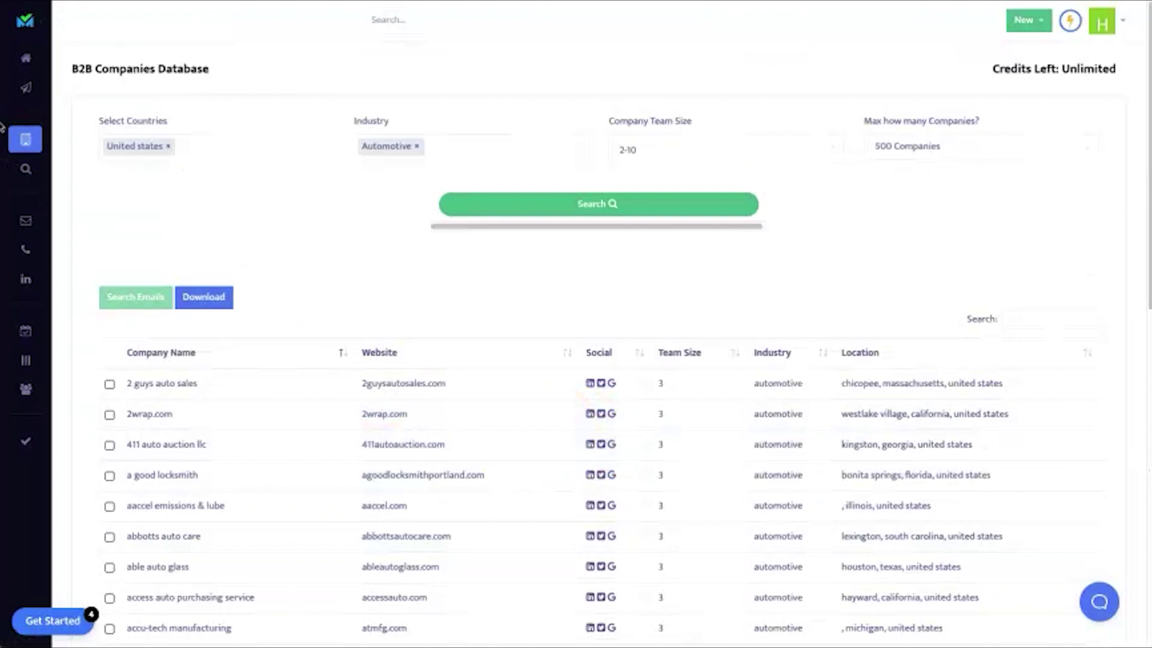
# Step: Open the people Domain Search, remove spacex.com from the domain list, and search contacts for salesblink.io
pyautogui.click(52, 168)
pyautogui.click(51, 201)
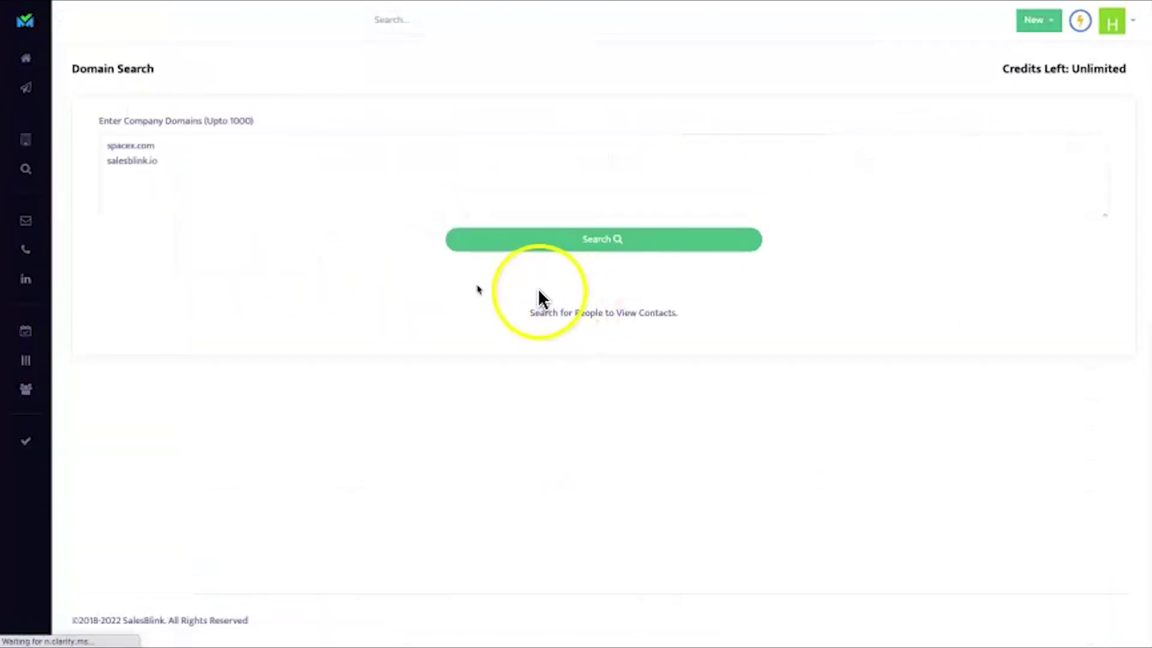
pyautogui.click(321, 215)
pyautogui.moveTo(227, 185); pyautogui.dragTo(126, 135)
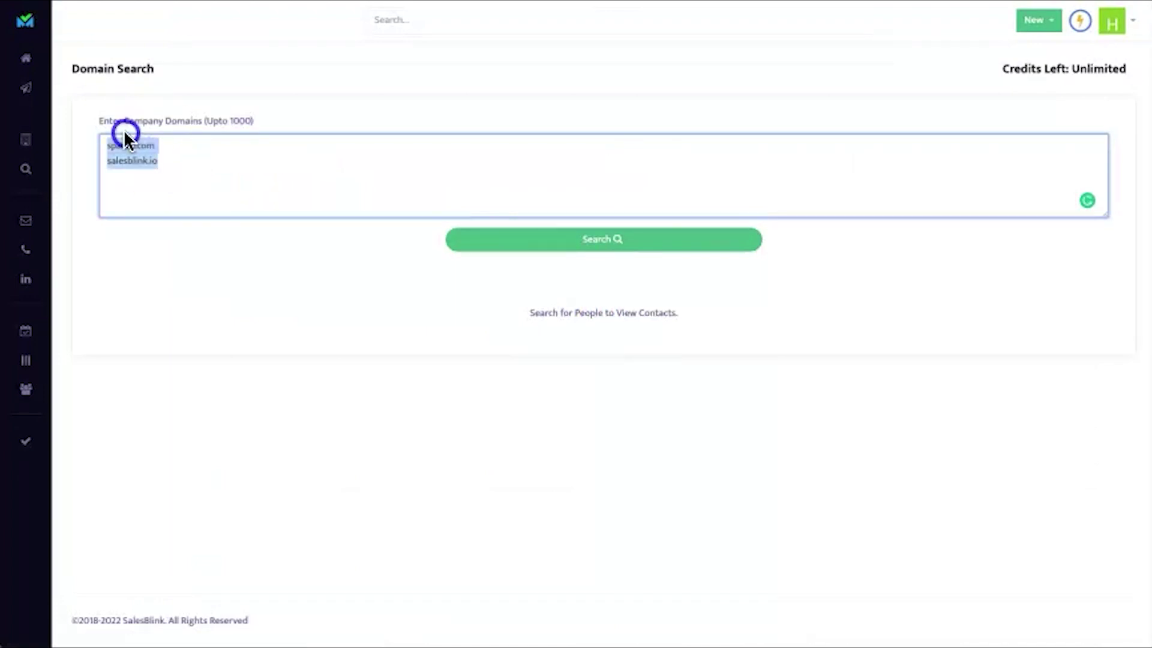
pyautogui.press('BackSpace')
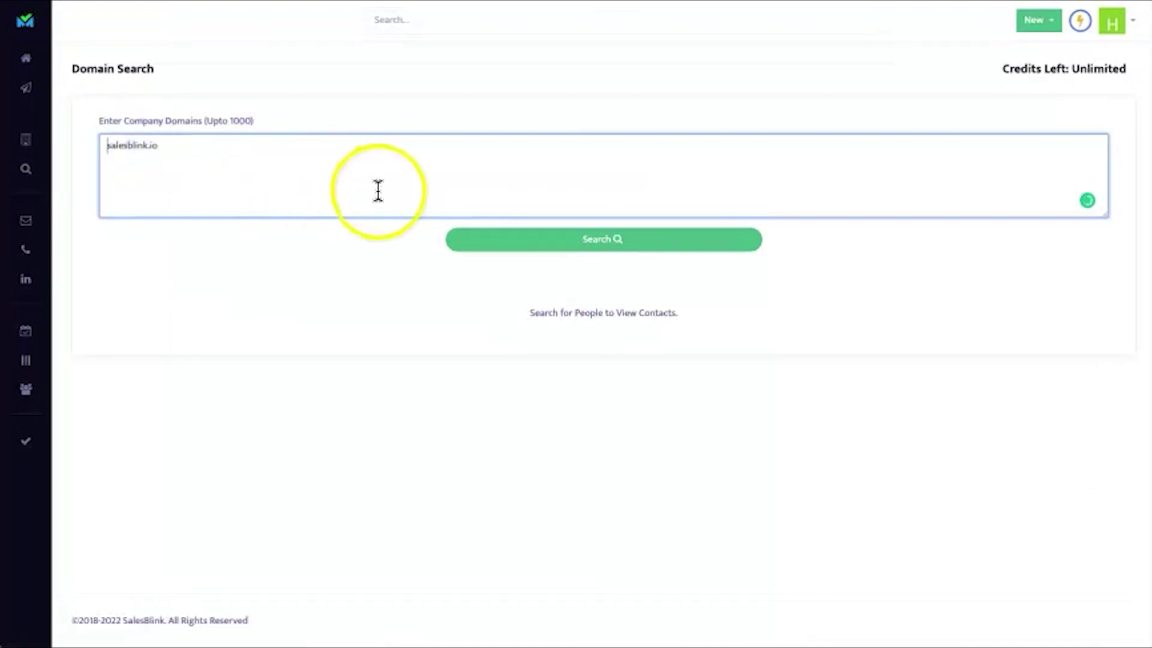
pyautogui.click(550, 241)
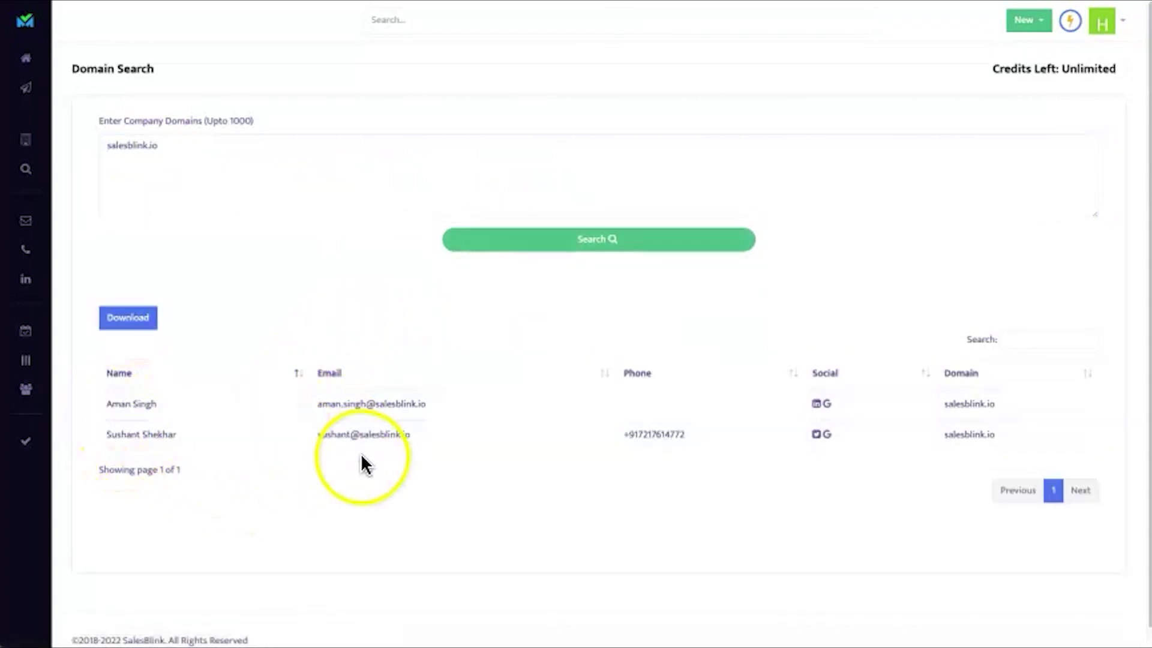
pyautogui.doubleClick(132, 146)
pyautogui.click(132, 146)
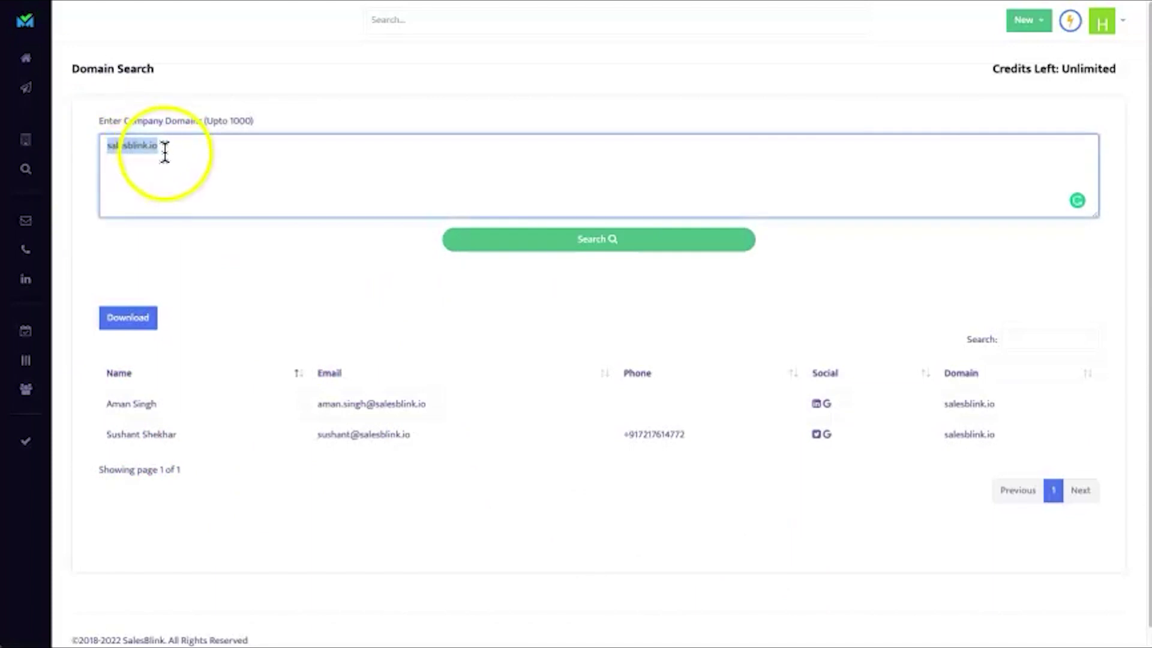
pyautogui.write('https://www.nasa.gov/')
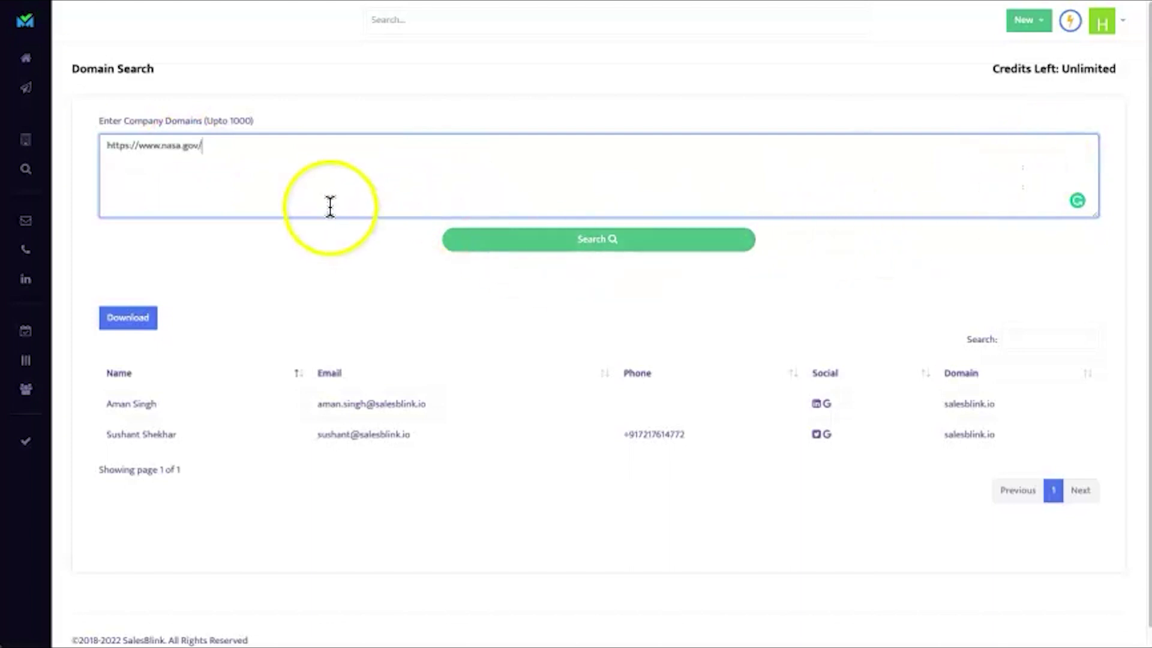
pyautogui.press('BackSpace')
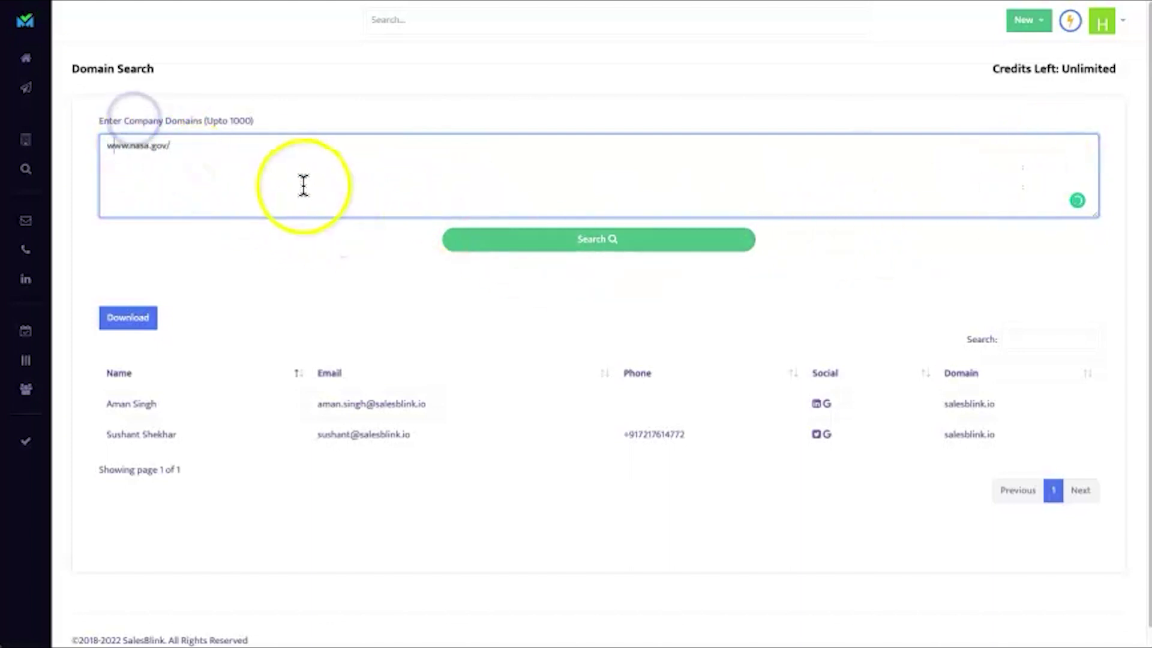
pyautogui.click(558, 240)
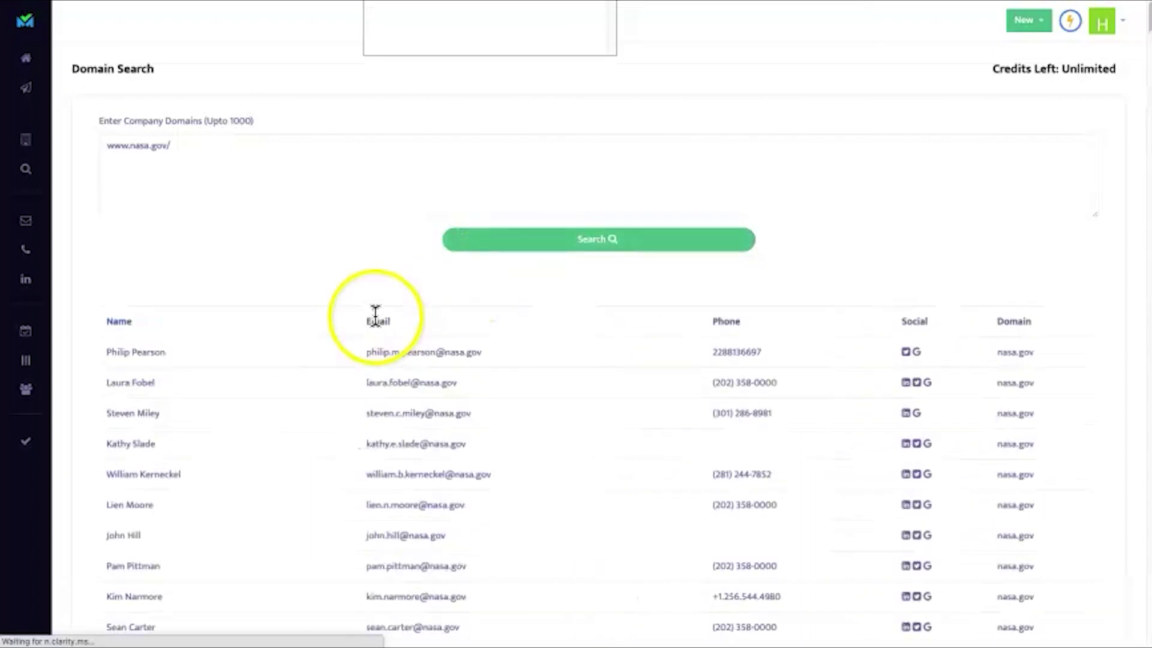
pyautogui.scroll(-12, 460, 447)
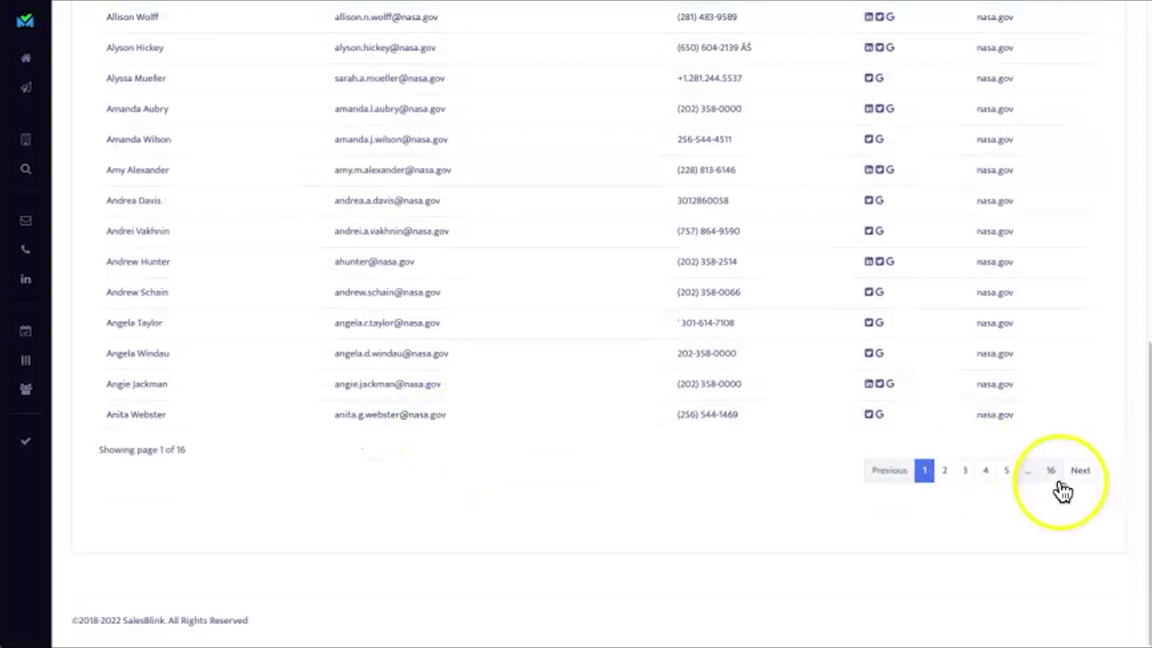
pyautogui.scroll(8, 459, 390)
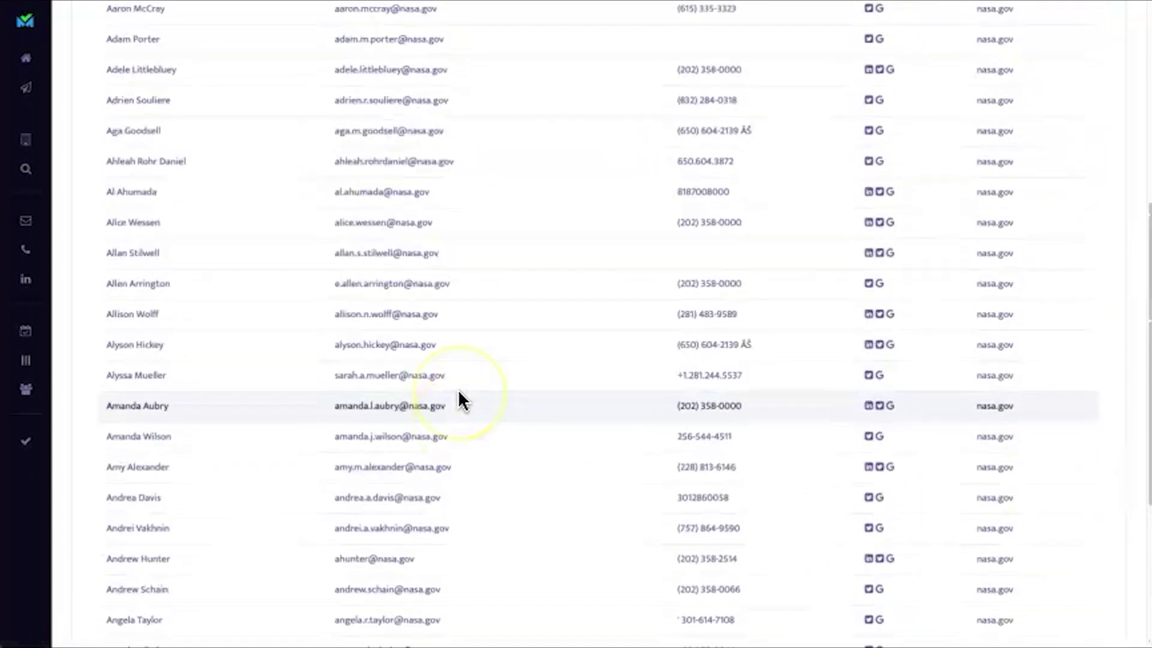
pyautogui.scroll(2, 458, 390)
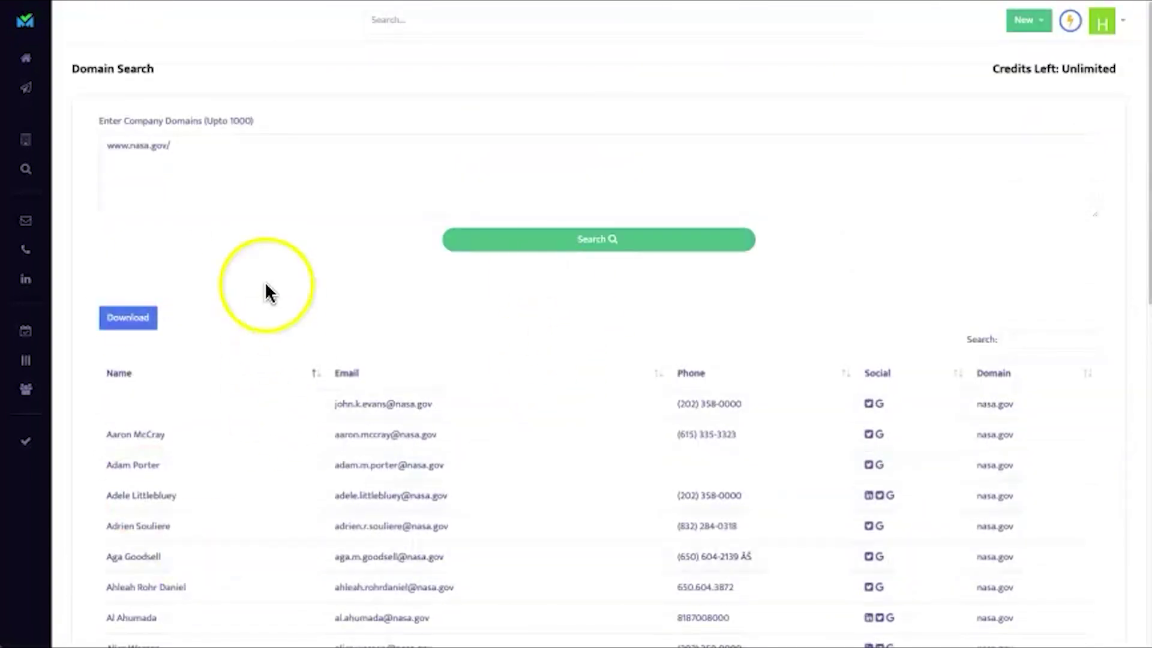
# Step: Open the real-time Email Search and find a single email using the person's first name, last name and the domain gohighlevel.com
pyautogui.moveTo(46, 185)
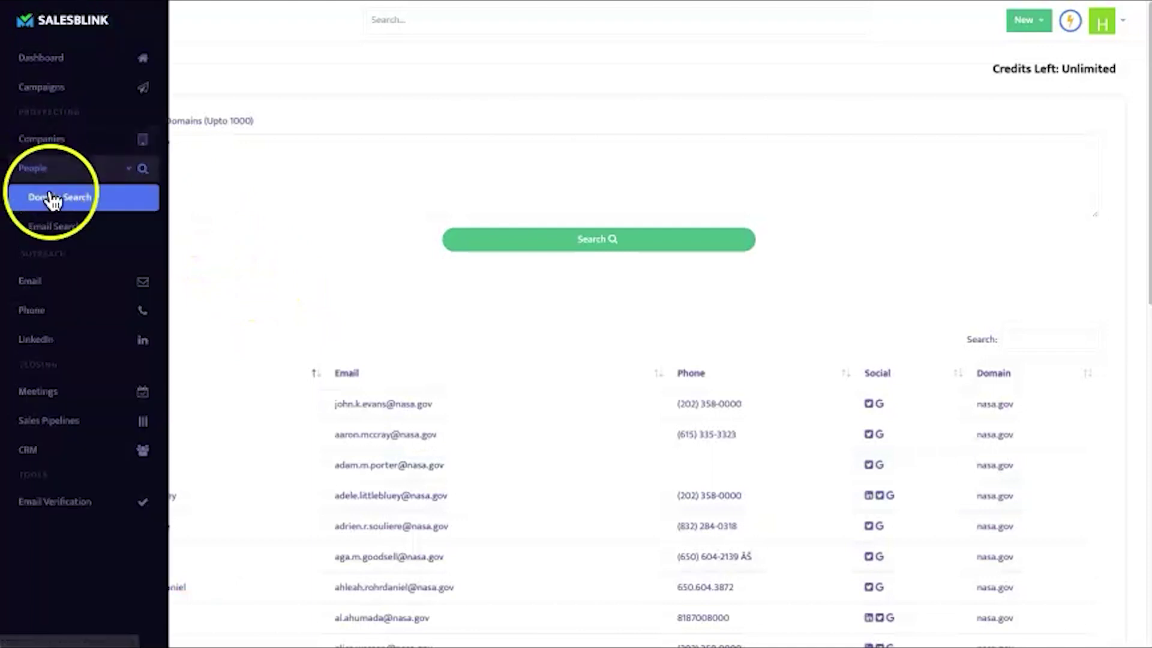
pyautogui.click(77, 233)
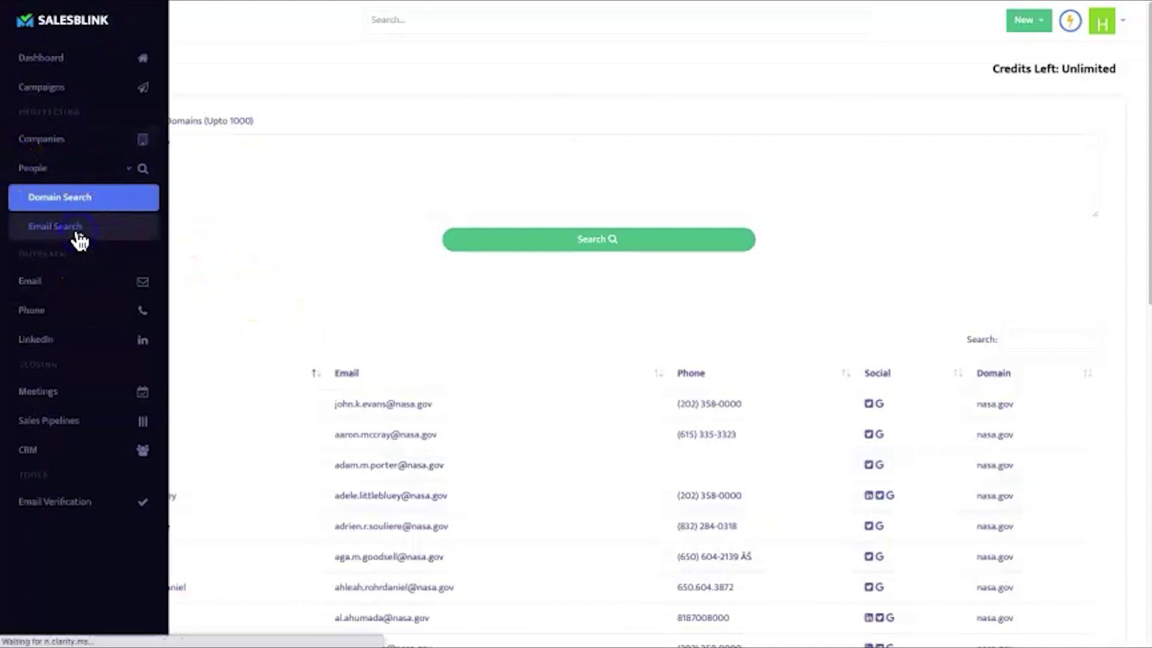
pyautogui.click(279, 215)
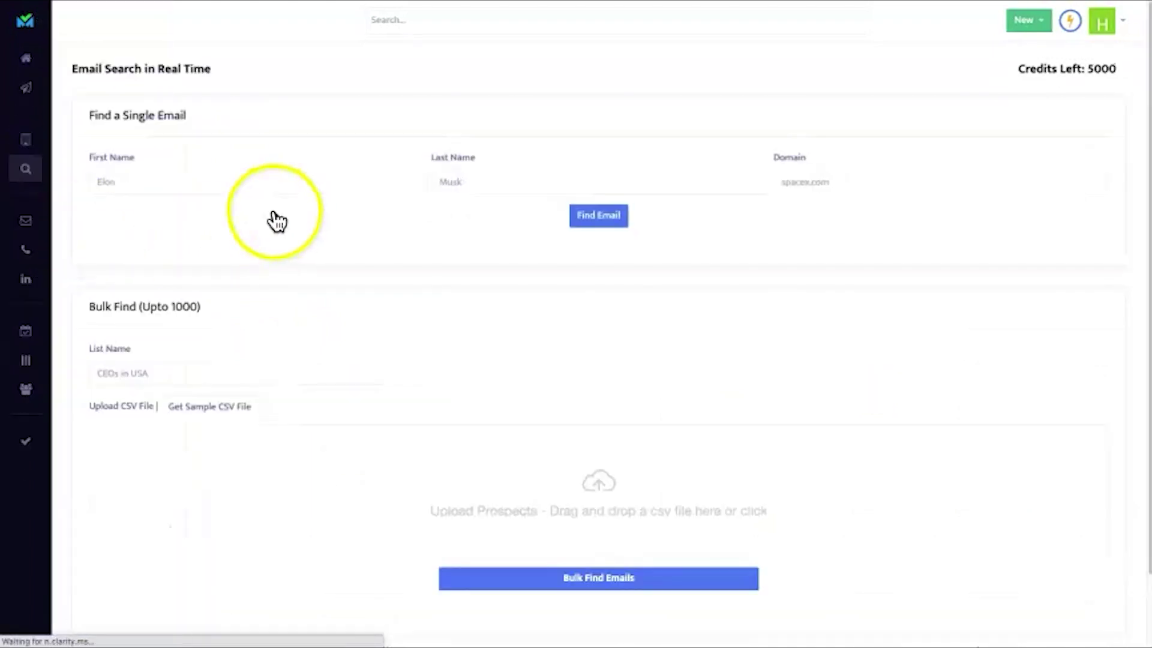
pyautogui.click(214, 108)
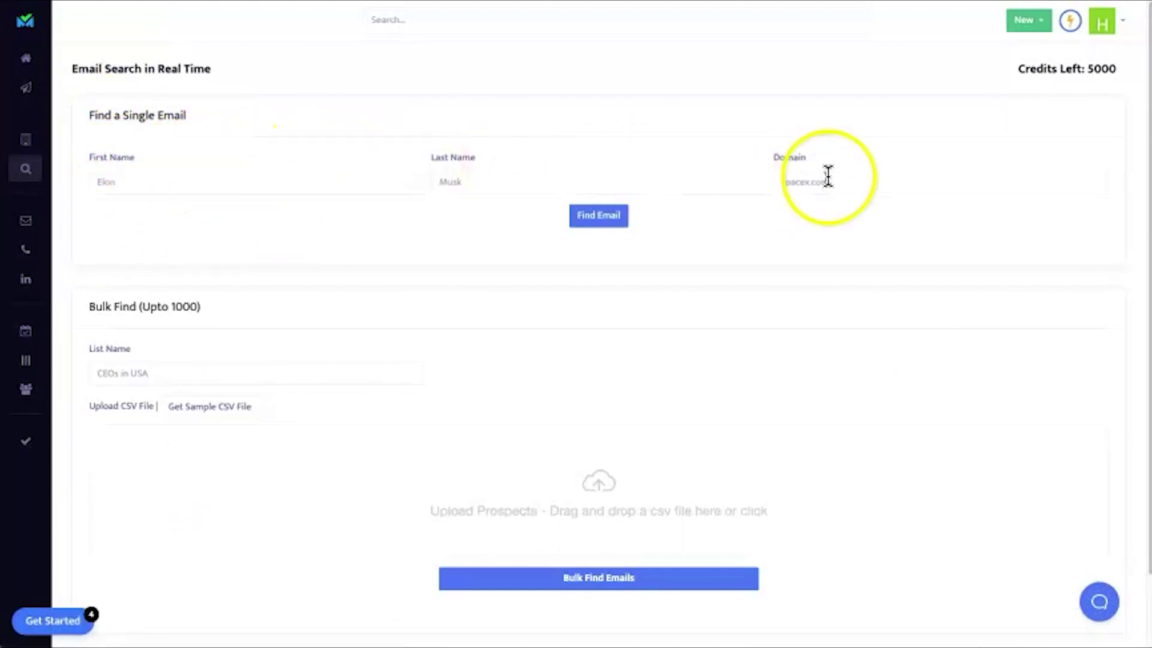
pyautogui.click(370, 182)
pyautogui.click(294, 185)
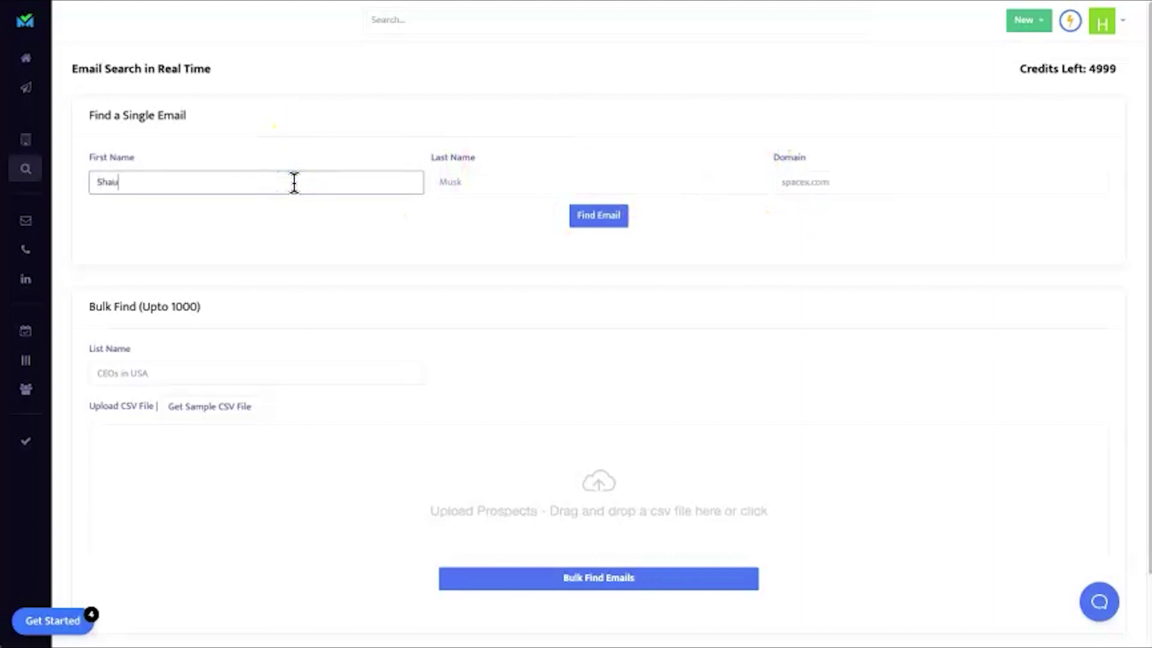
pyautogui.press('Tab')
pyautogui.write('Clar')
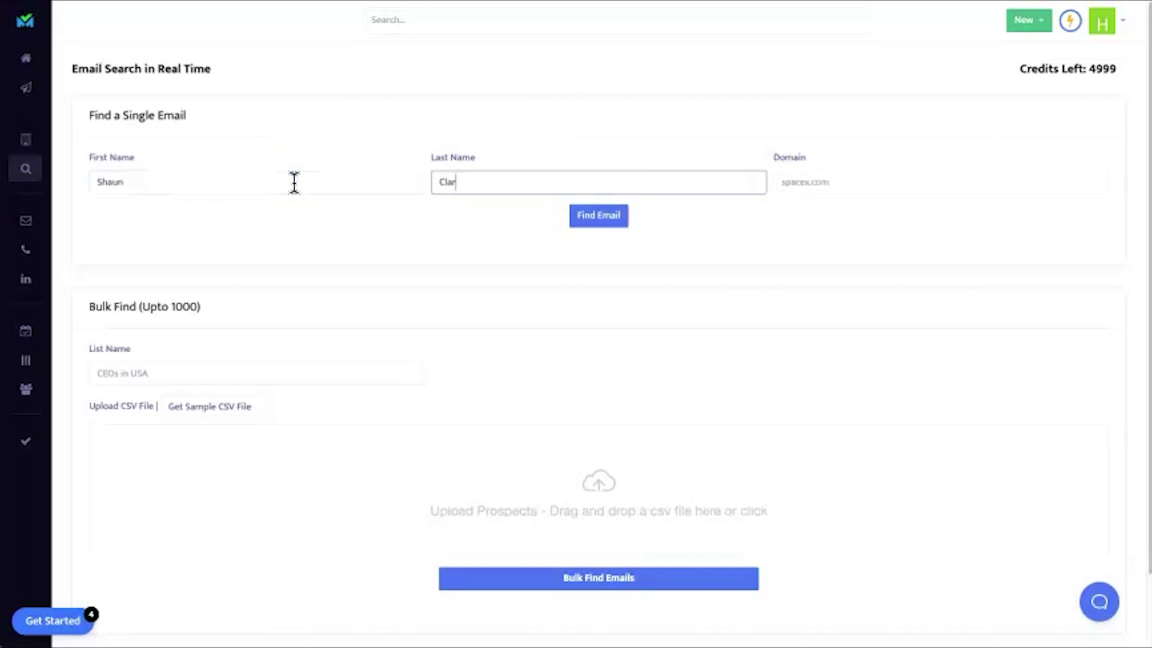
pyautogui.press('Tab')
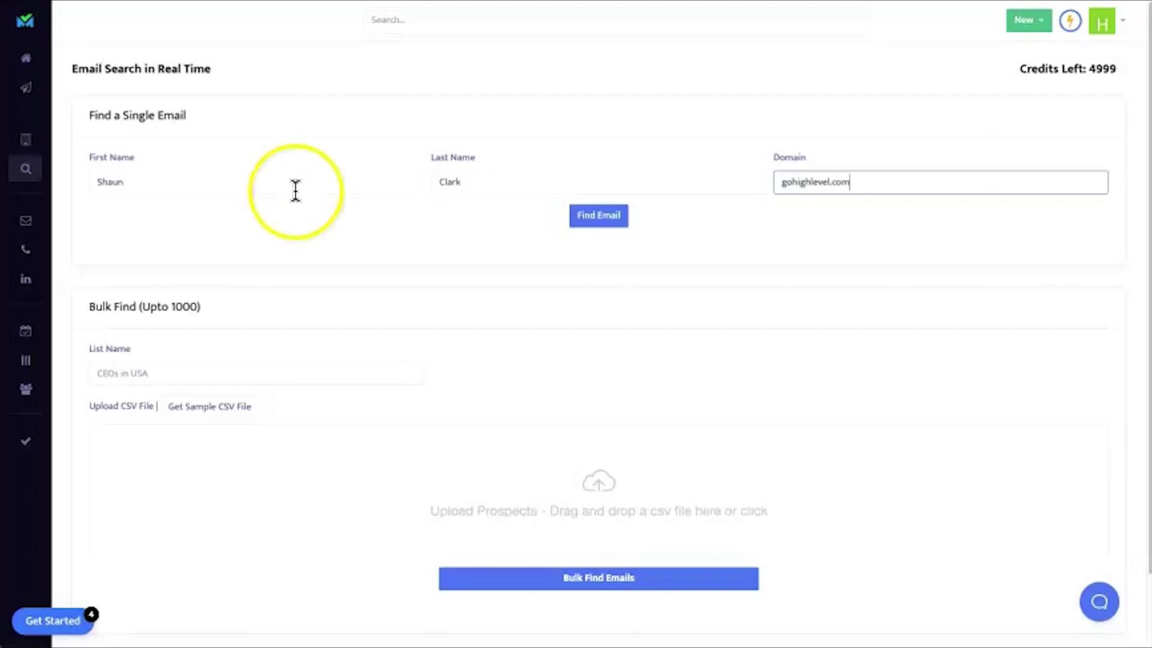
pyautogui.click(611, 220)
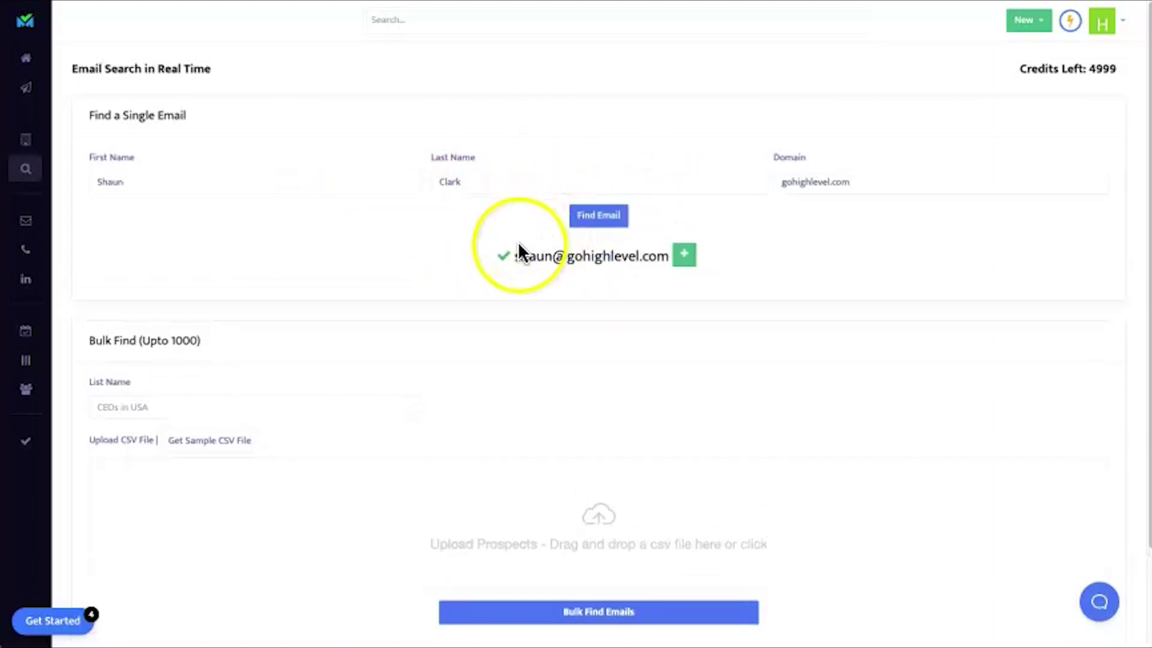
# Step: Examine the returned email address and the bulk email finder section with its CSV upload
pyautogui.moveTo(512, 251); pyautogui.dragTo(639, 252)
pyautogui.click(737, 273)
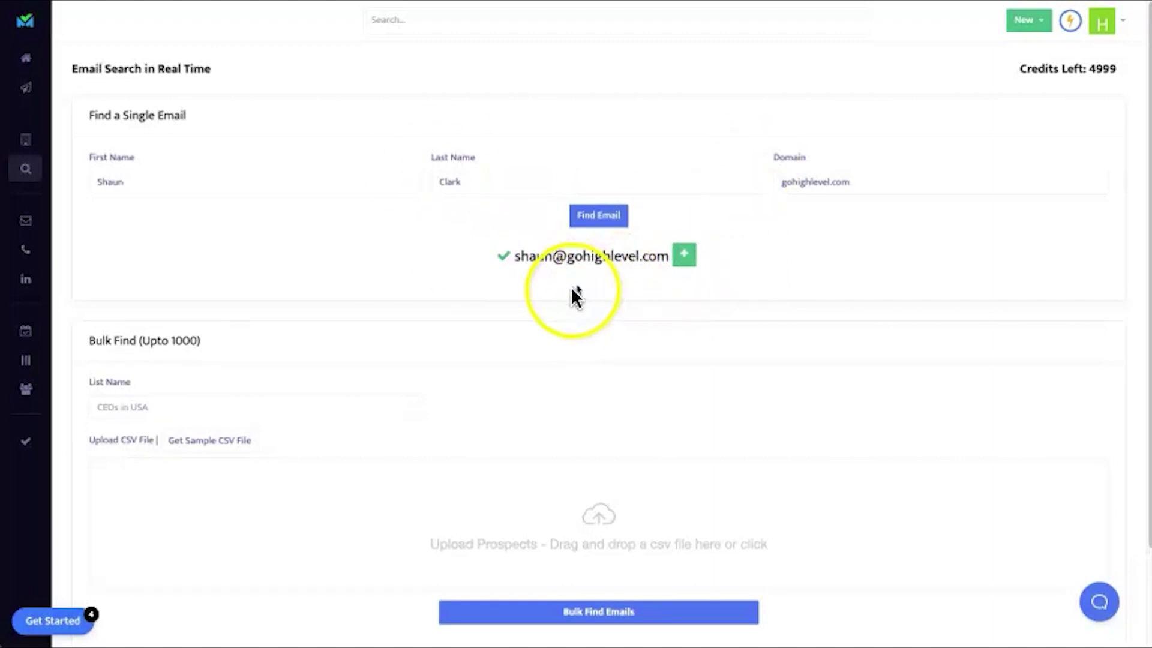
pyautogui.scroll(-2, 154, 342)
pyautogui.scroll(2, 198, 348)
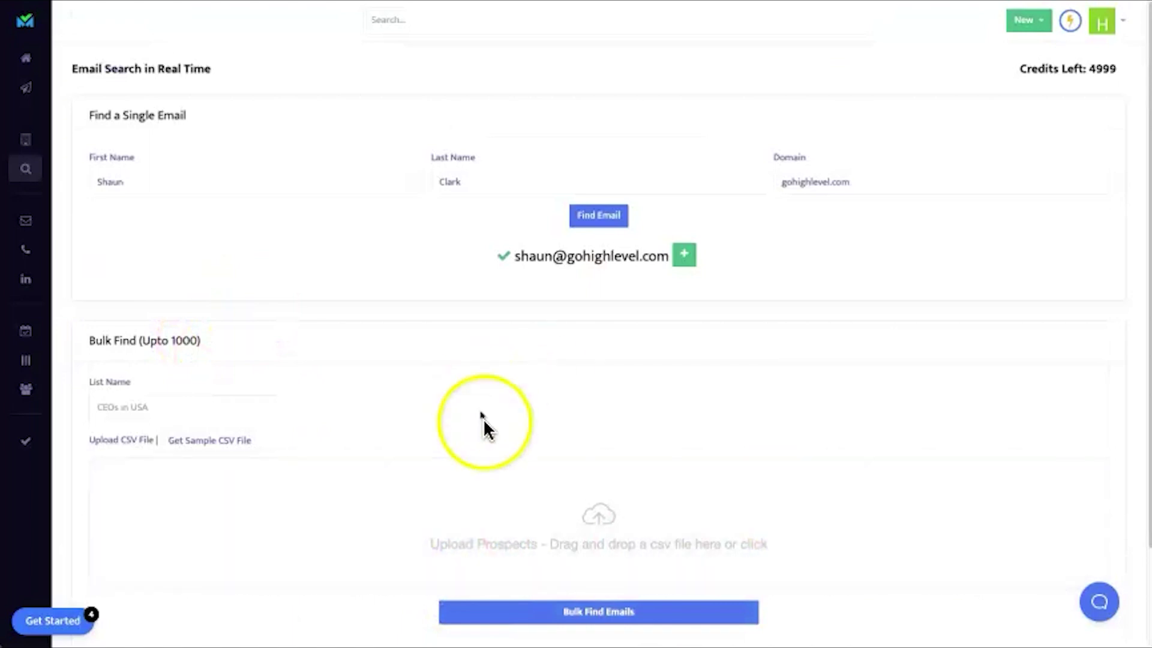
# Step: Open Email Outreach and try to create a new email template
pyautogui.click(73, 283)
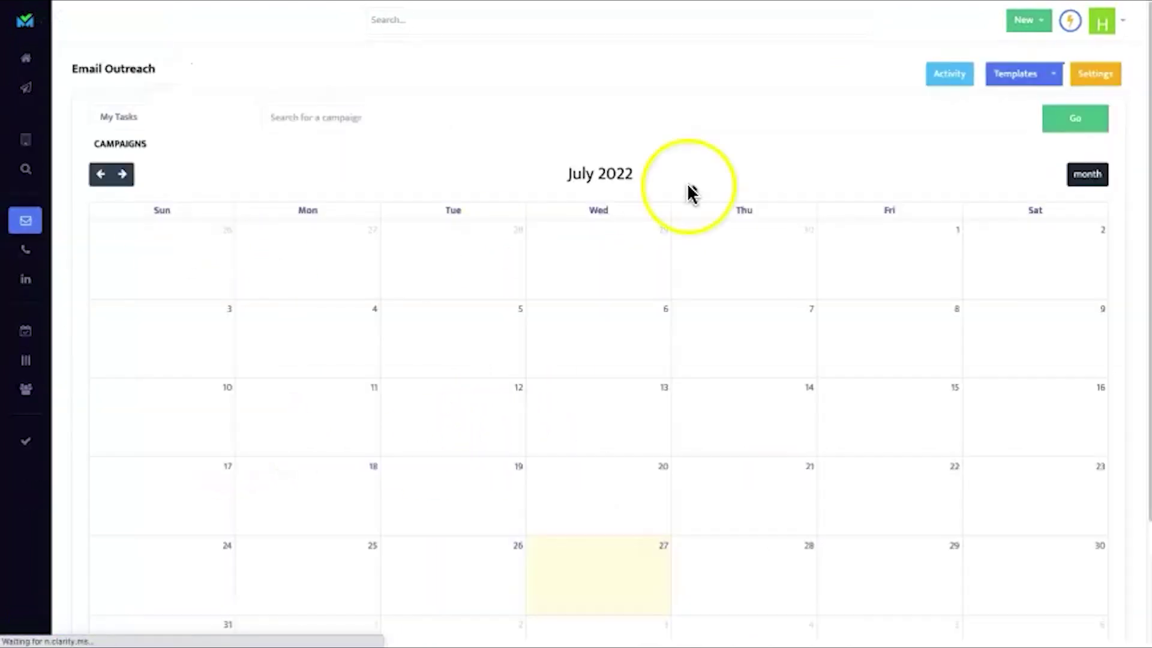
pyautogui.click(1055, 76)
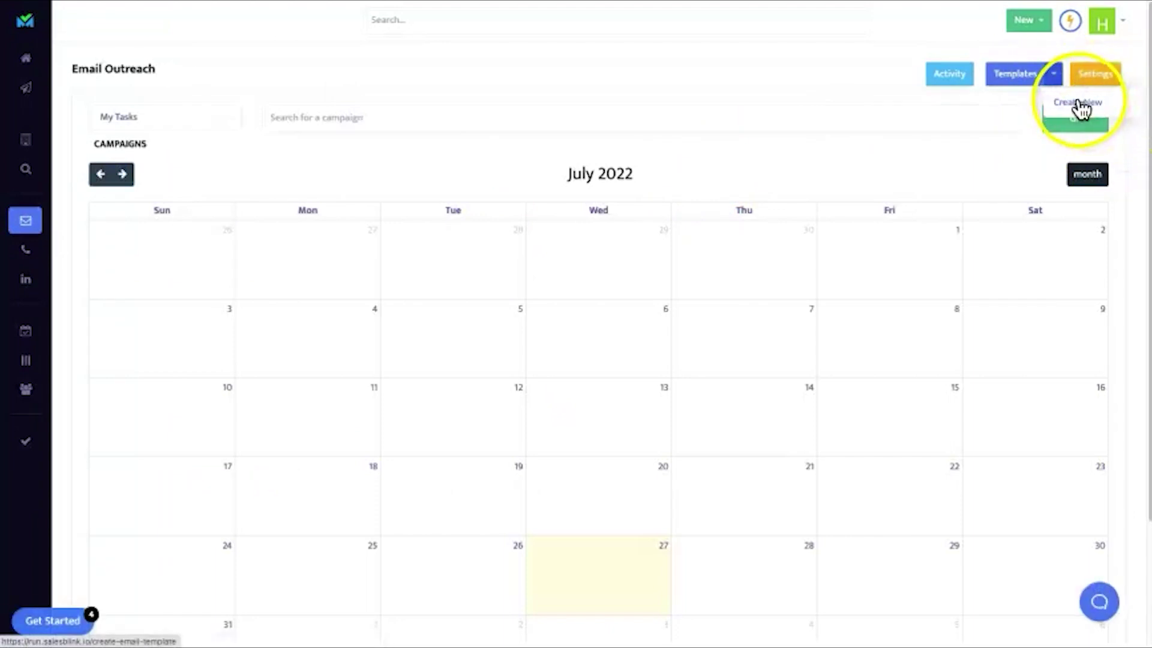
pyautogui.click(1077, 103)
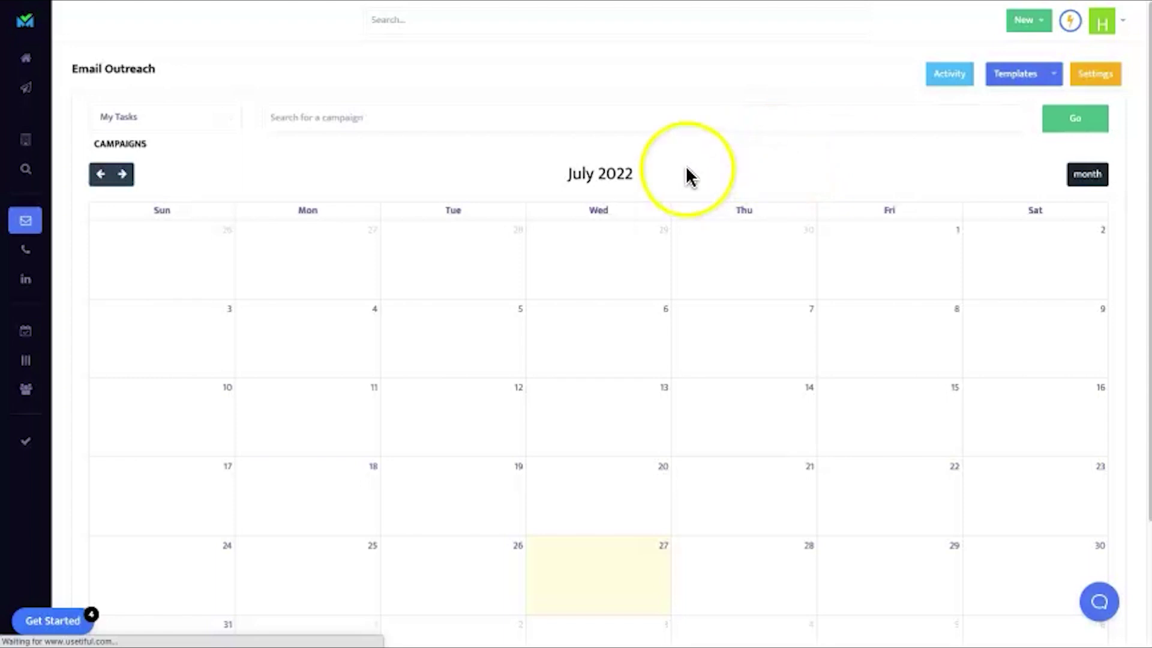
# Step: Examine the Email Outreach settings, including sending schedule, custom tracking domain, email signature and email sender options
pyautogui.scroll(-5, 426, 408)
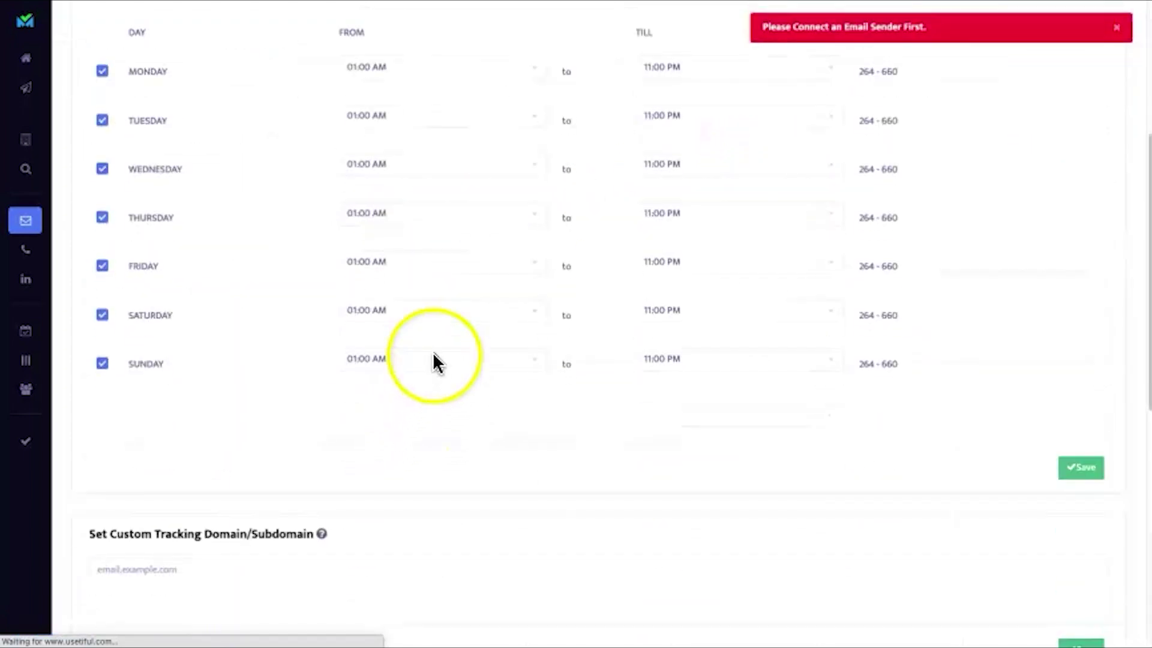
pyautogui.scroll(3, 444, 357)
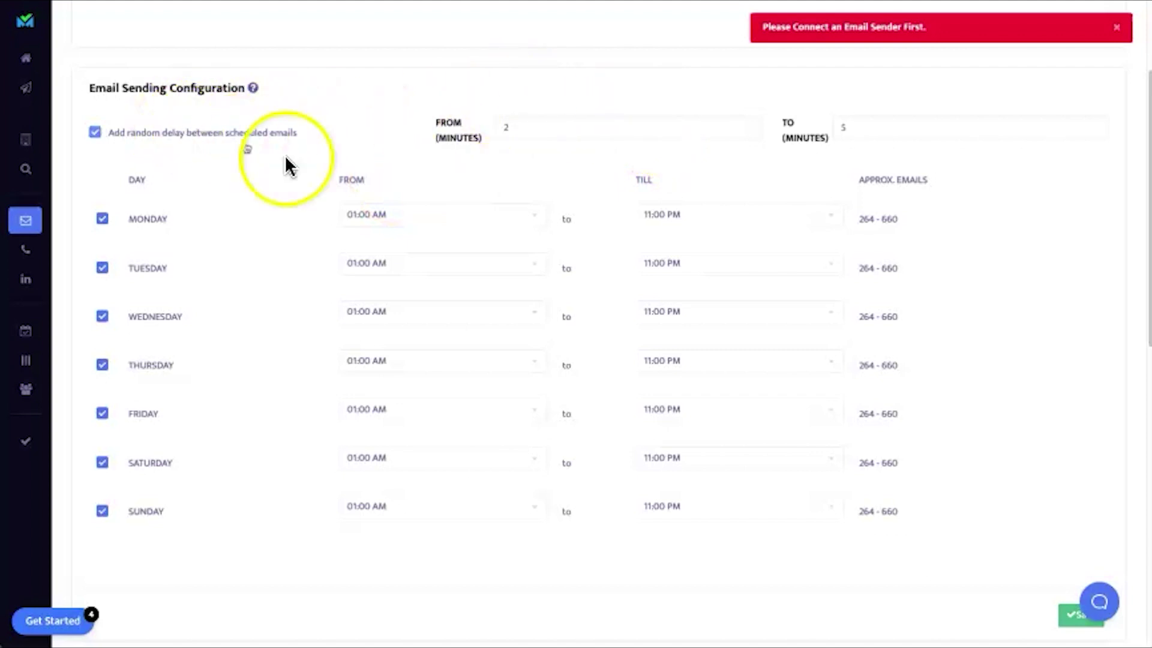
pyautogui.scroll(-5, 284, 413)
pyautogui.scroll(-3, 278, 416)
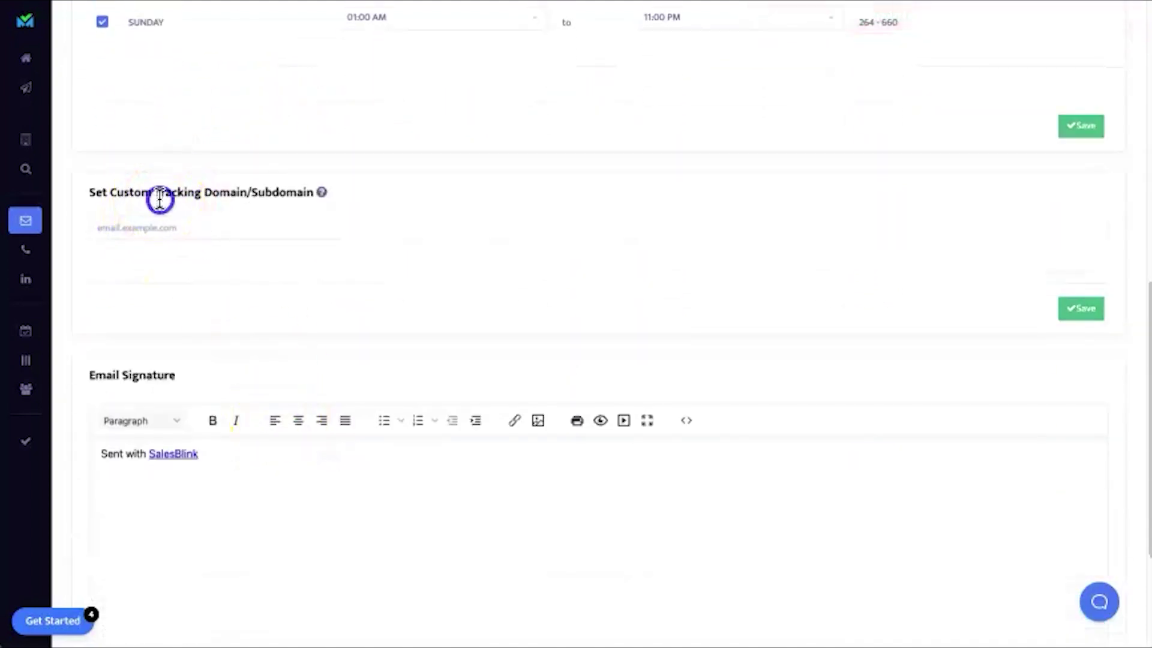
pyautogui.click(192, 231)
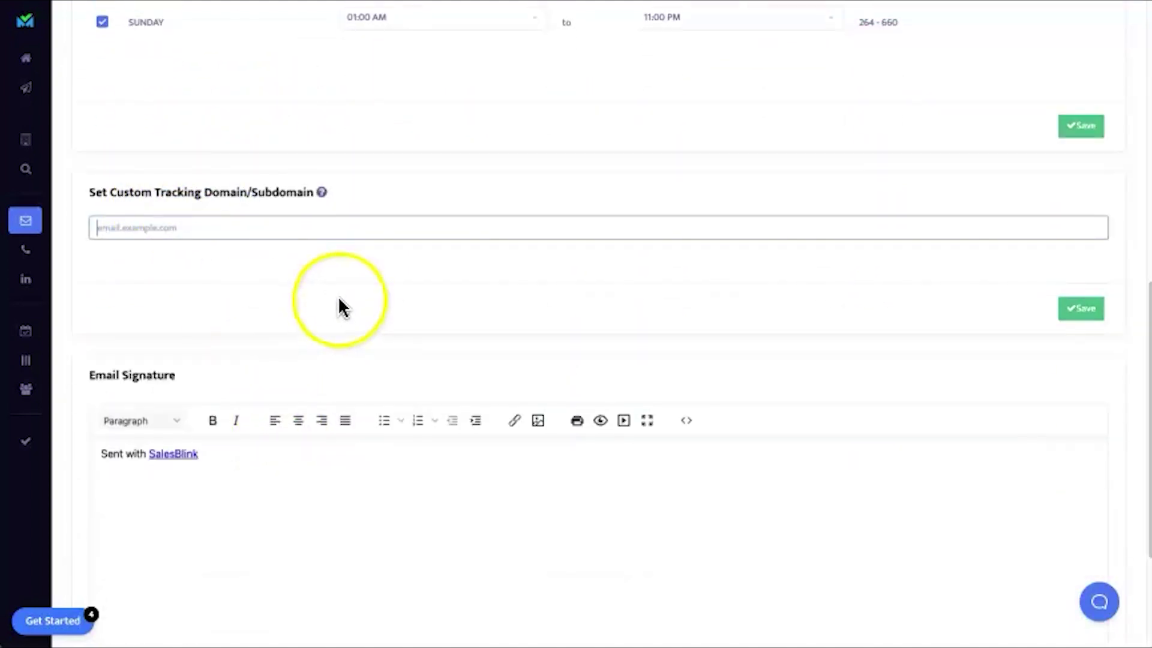
pyautogui.scroll(-3, 338, 305)
pyautogui.click(331, 330)
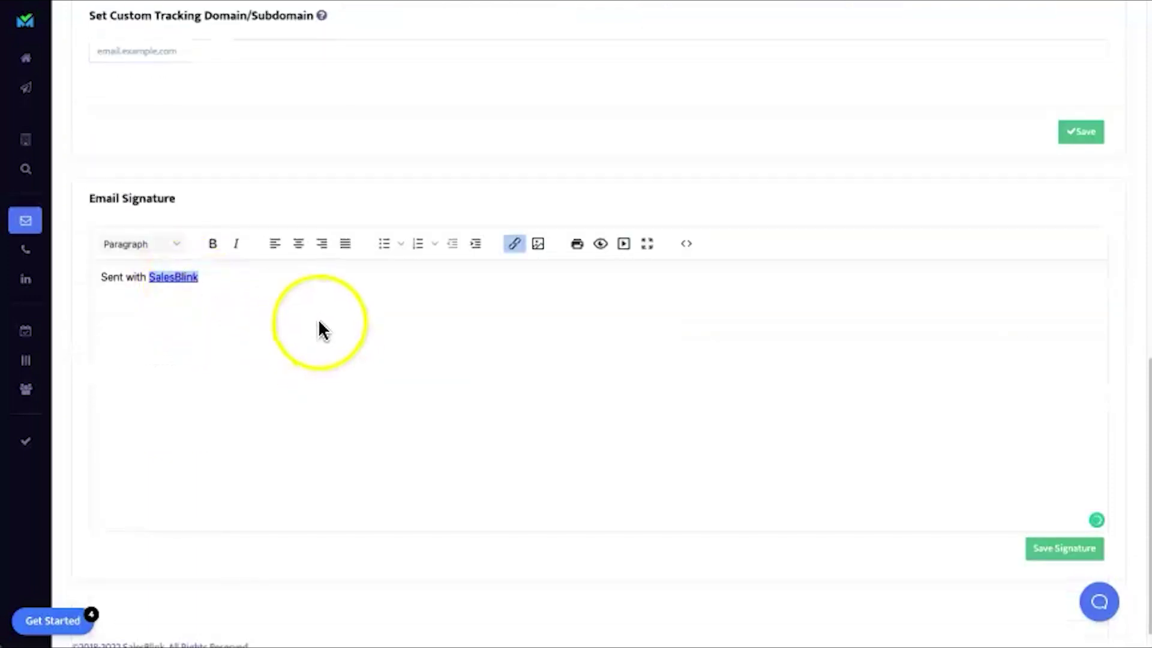
pyautogui.scroll(7, 322, 330)
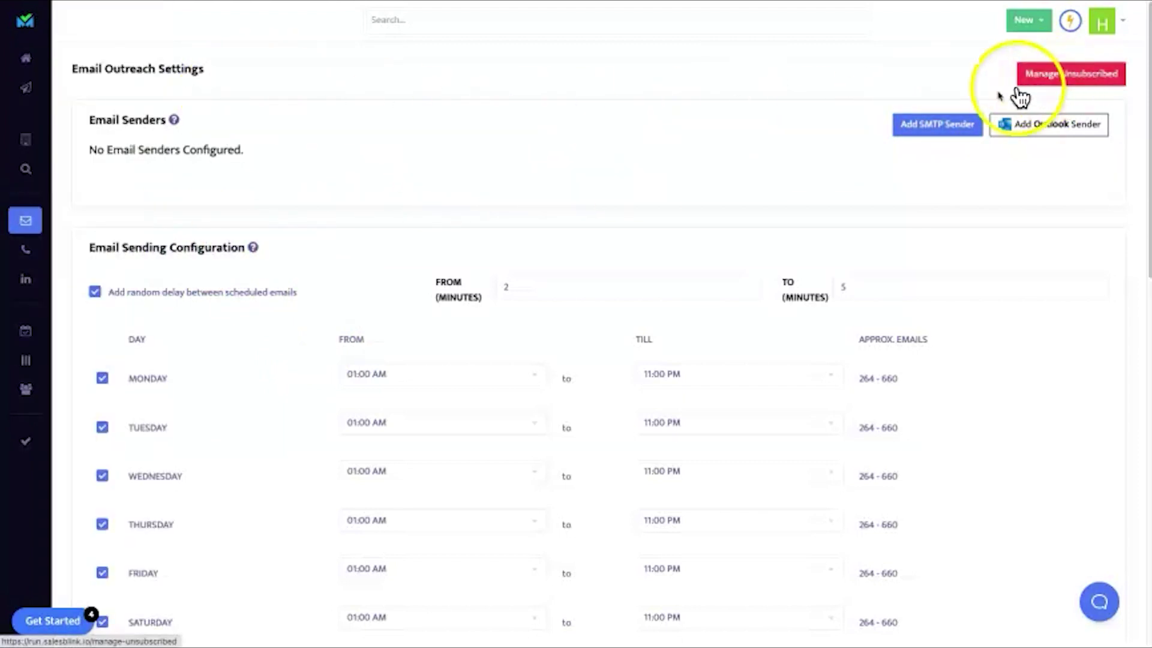
# Step: Open Phone Outreach, check its template creation option, and review the calling methods in the phone settings
pyautogui.click(45, 257)
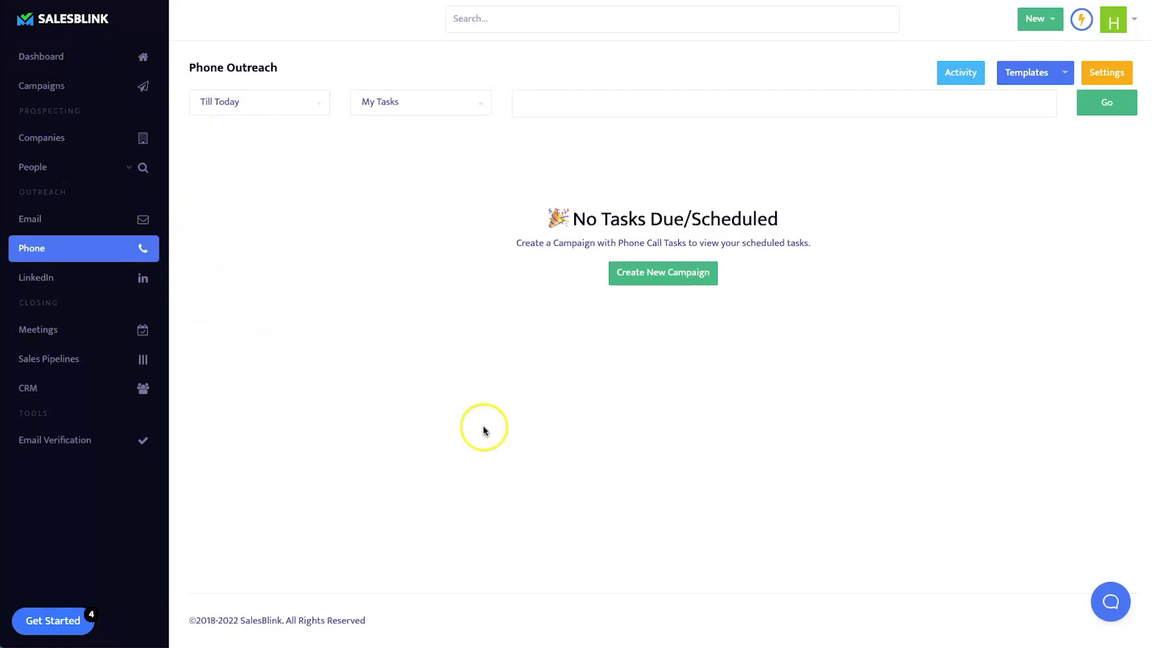
pyautogui.click(1061, 78)
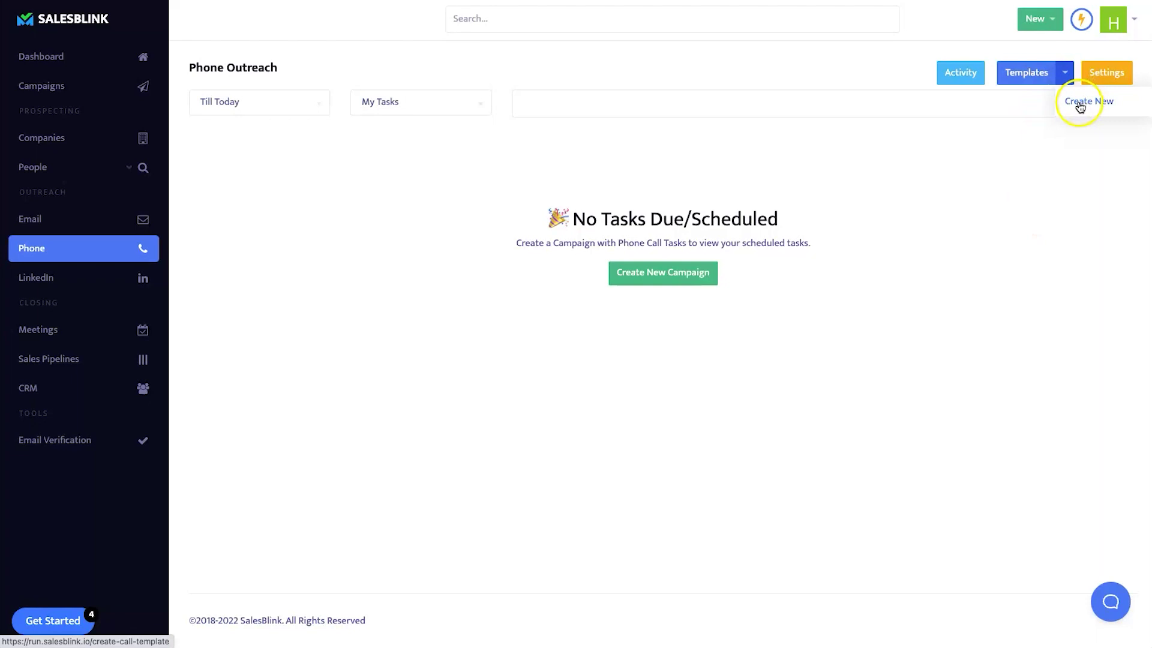
pyautogui.click(1073, 178)
pyautogui.click(1102, 73)
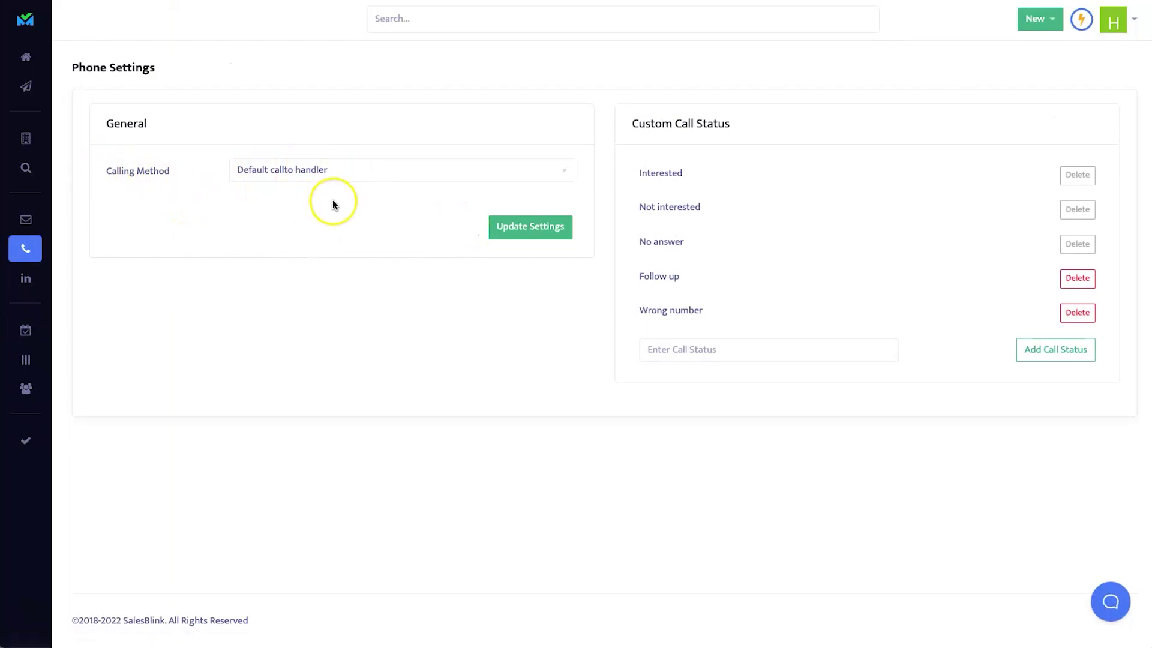
pyautogui.click(362, 168)
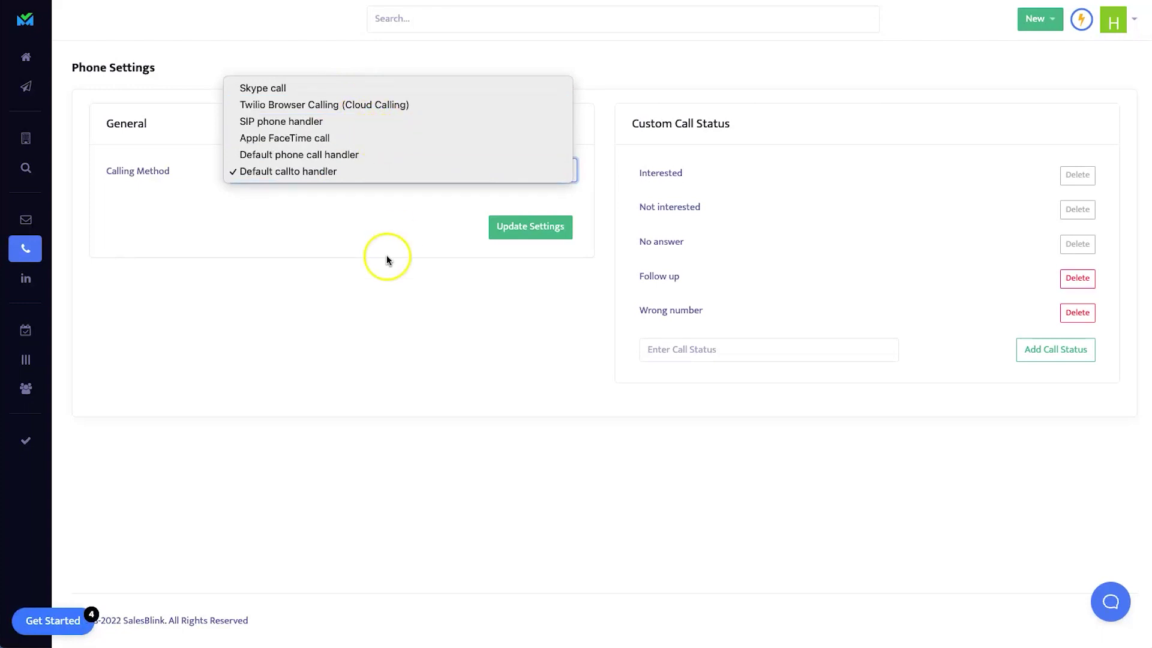
pyautogui.click(390, 360)
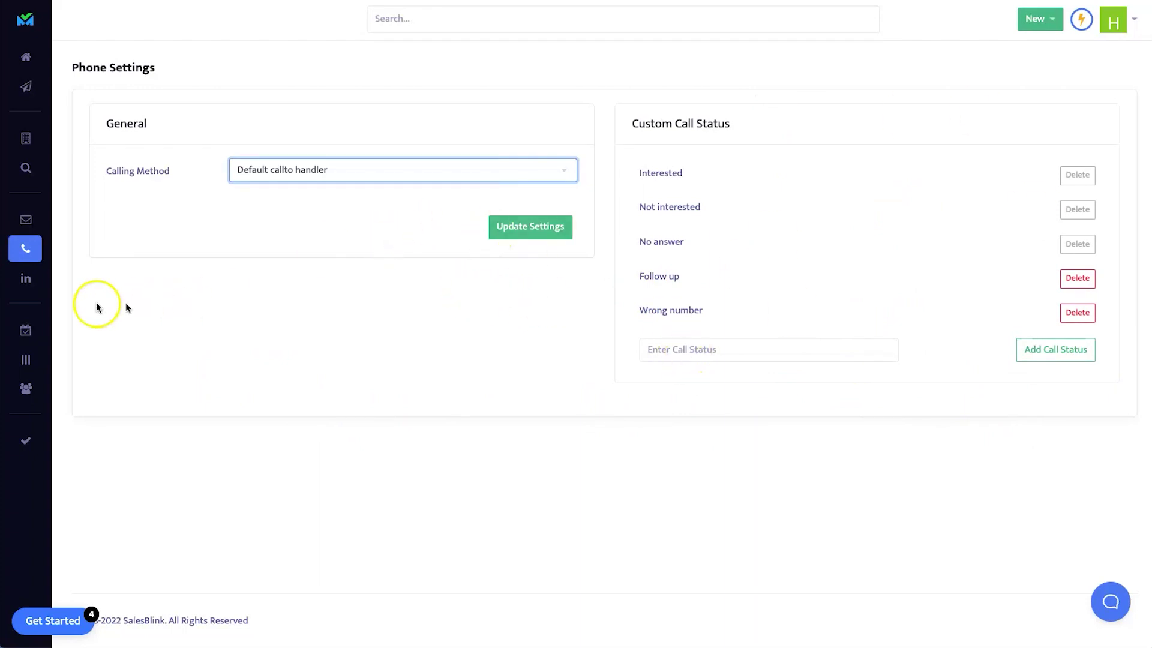
# Step: Open LinkedIn Outreach and view its activity page with the campaign and activity filters
pyautogui.moveTo(42, 285)
pyautogui.click(44, 287)
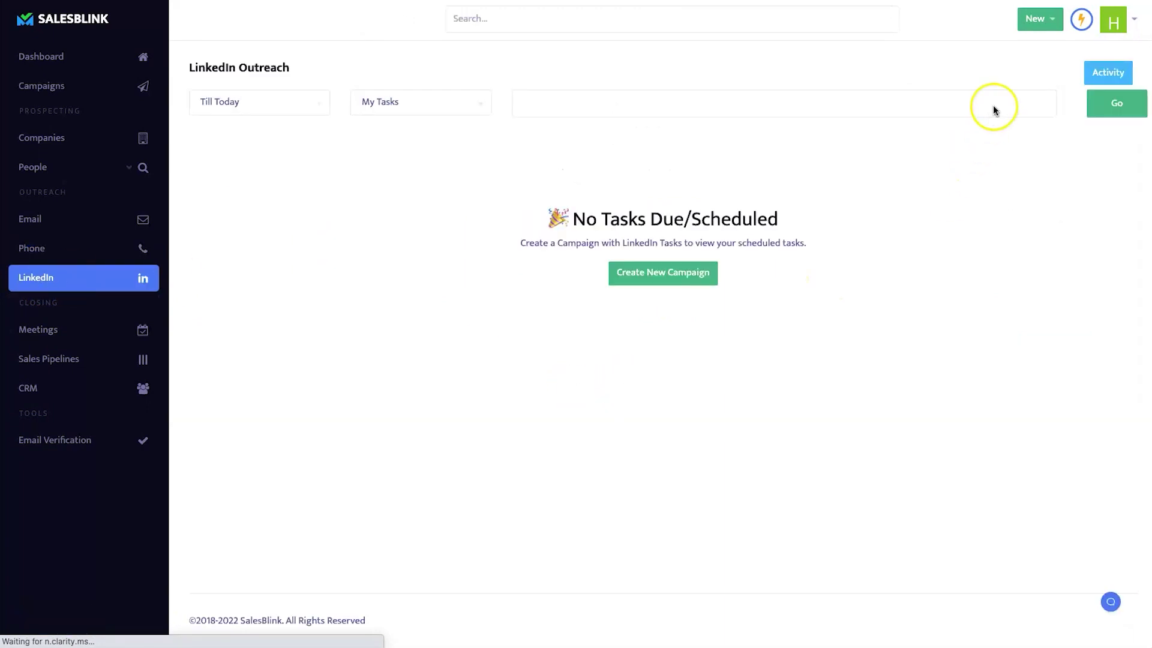
pyautogui.click(1107, 72)
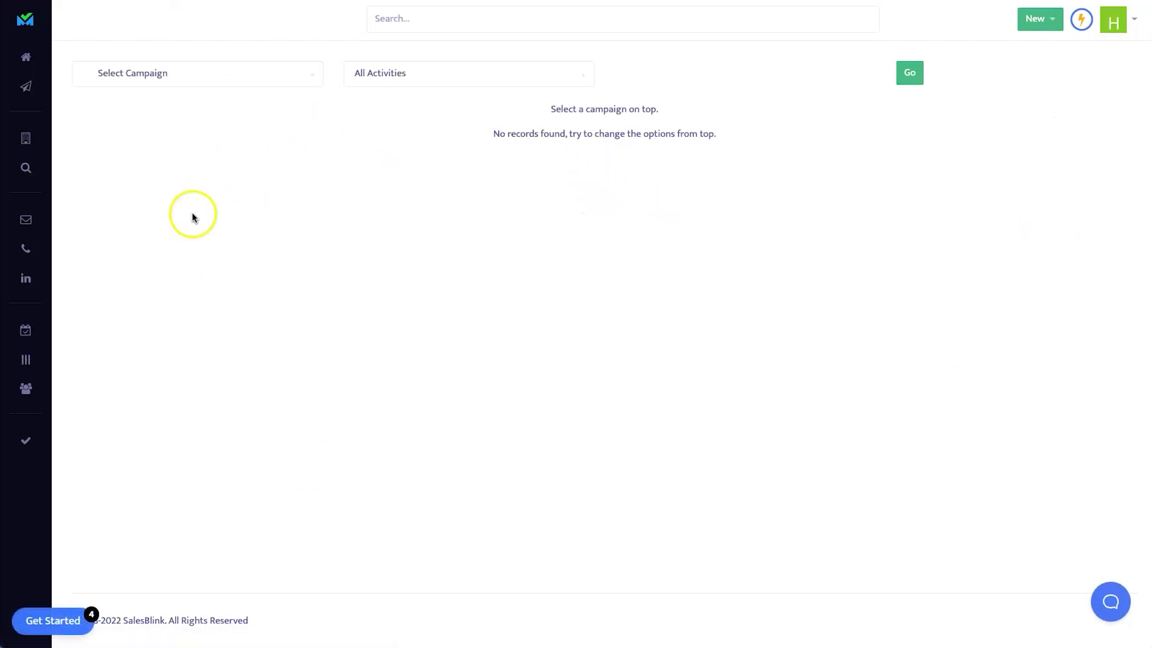
pyautogui.moveTo(46, 296)
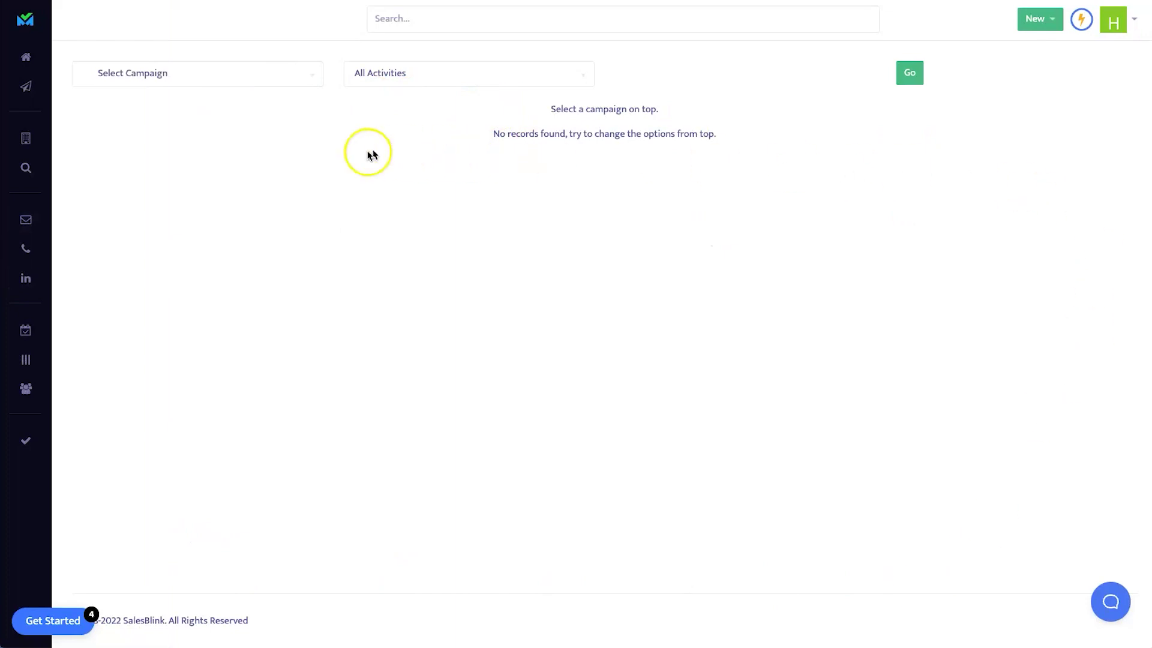
pyautogui.moveTo(13, 252)
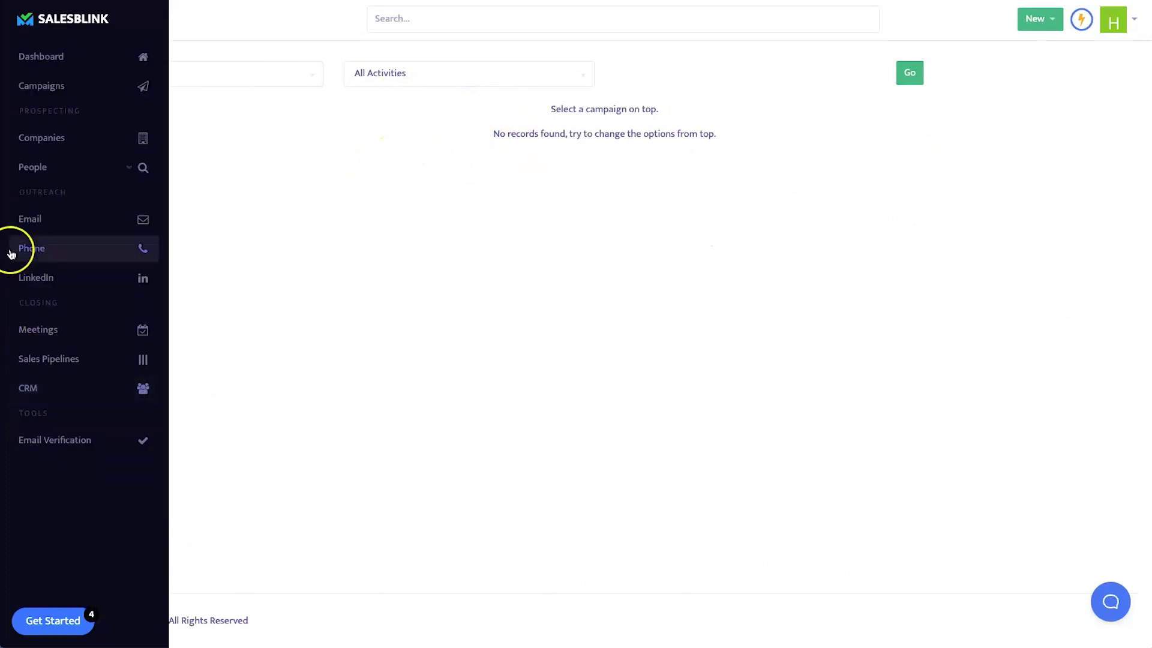
# Step: Open Meetings and look over the shareable calendar link section with its Google and Outlook connection options
pyautogui.click(62, 335)
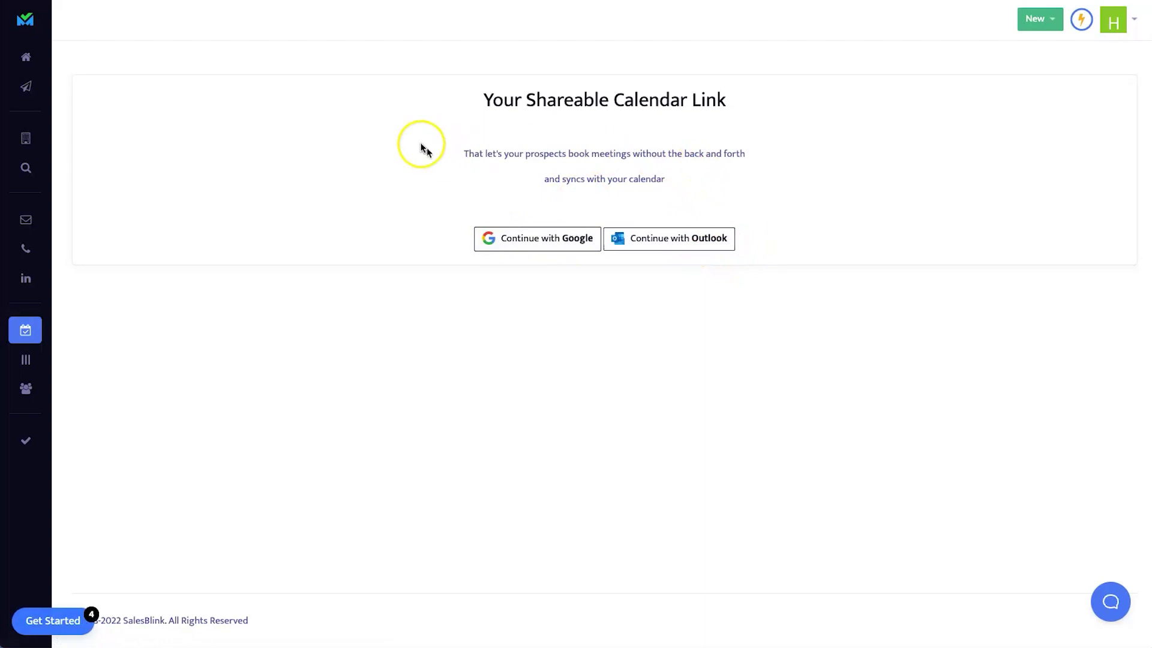
pyautogui.moveTo(452, 96); pyautogui.dragTo(739, 98)
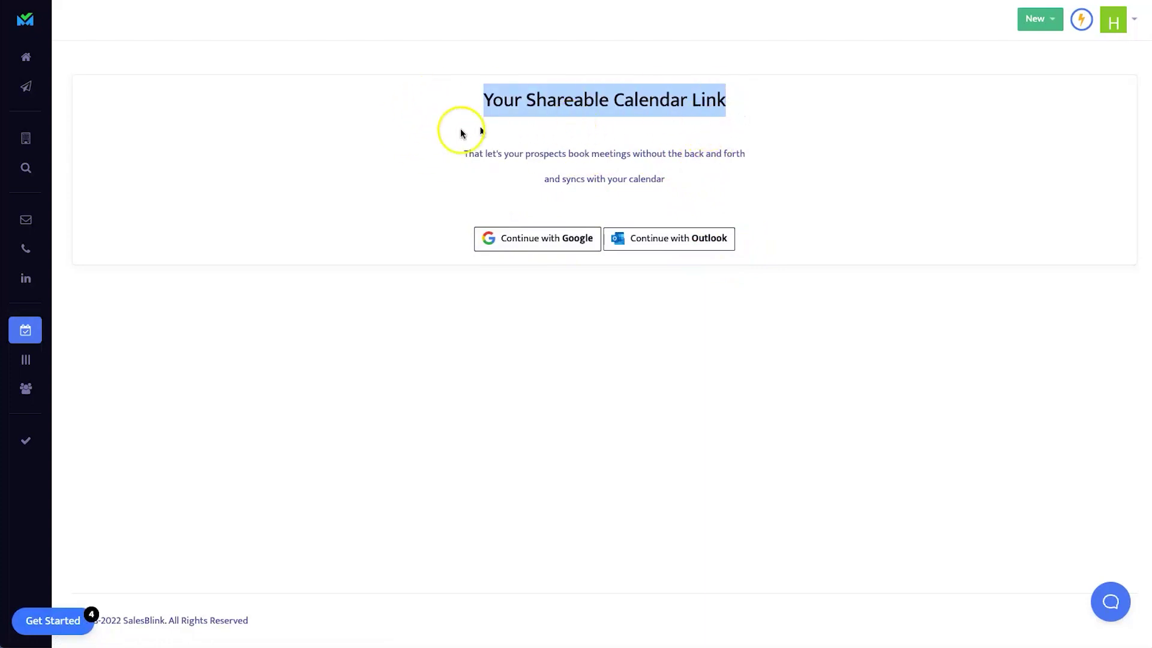
pyautogui.moveTo(35, 72)
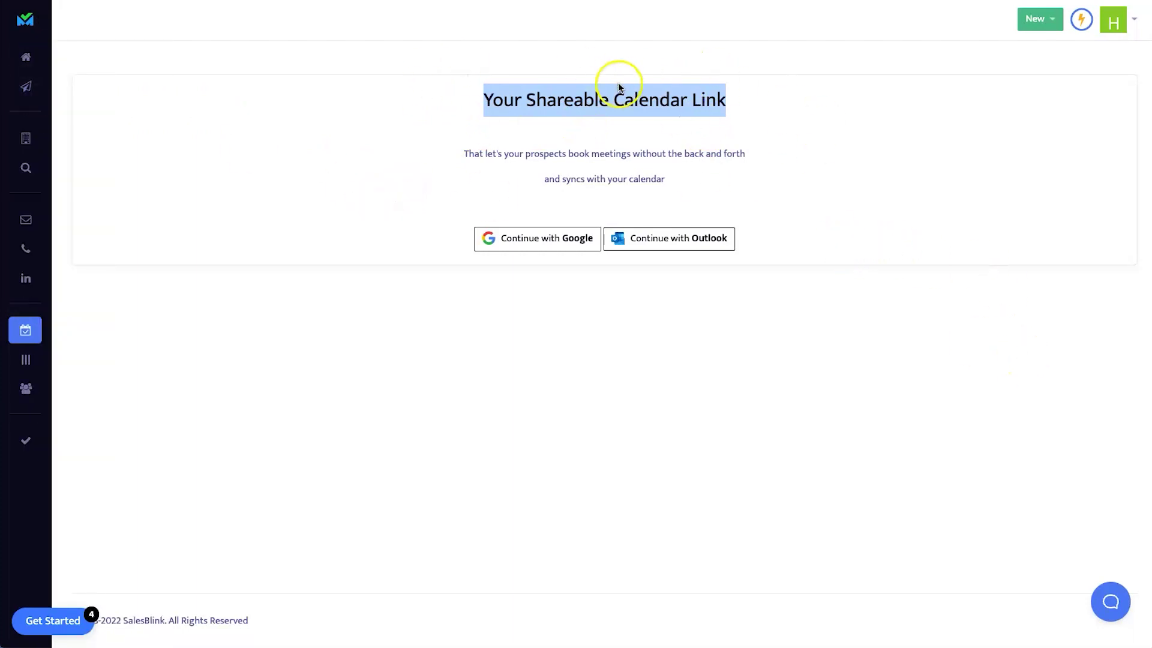
pyautogui.moveTo(34, 403)
# Step: Create a new sales pipeline template named YouTube Test #2 with United States dollar as the currency
pyautogui.click(47, 364)
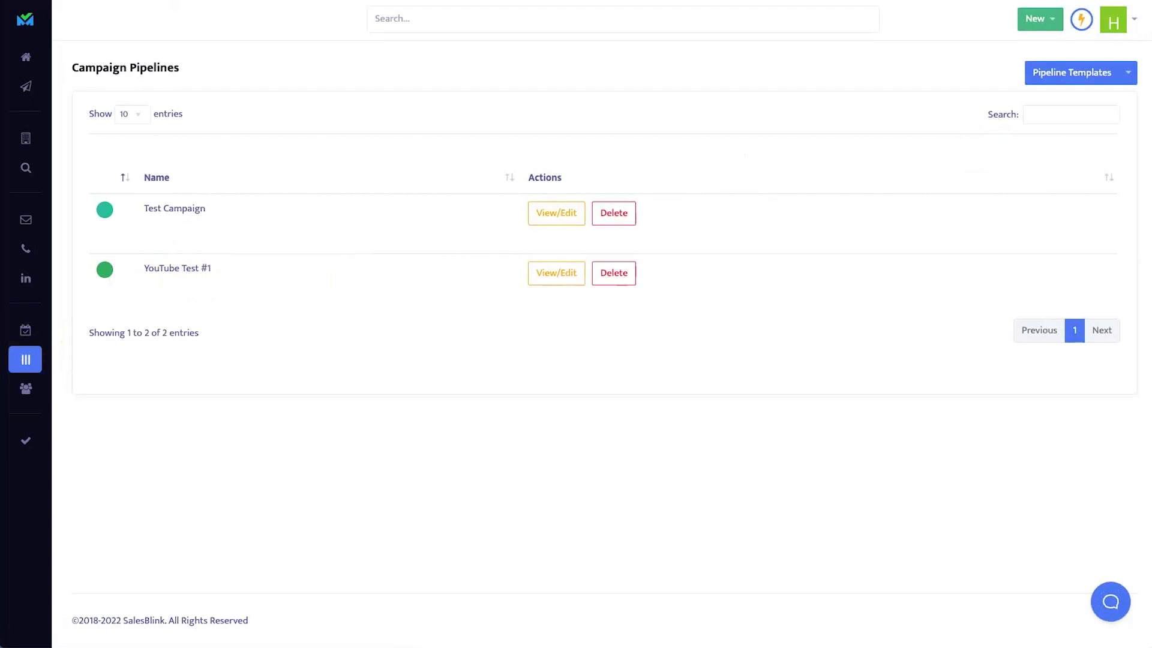
pyautogui.click(1126, 75)
pyautogui.click(1091, 100)
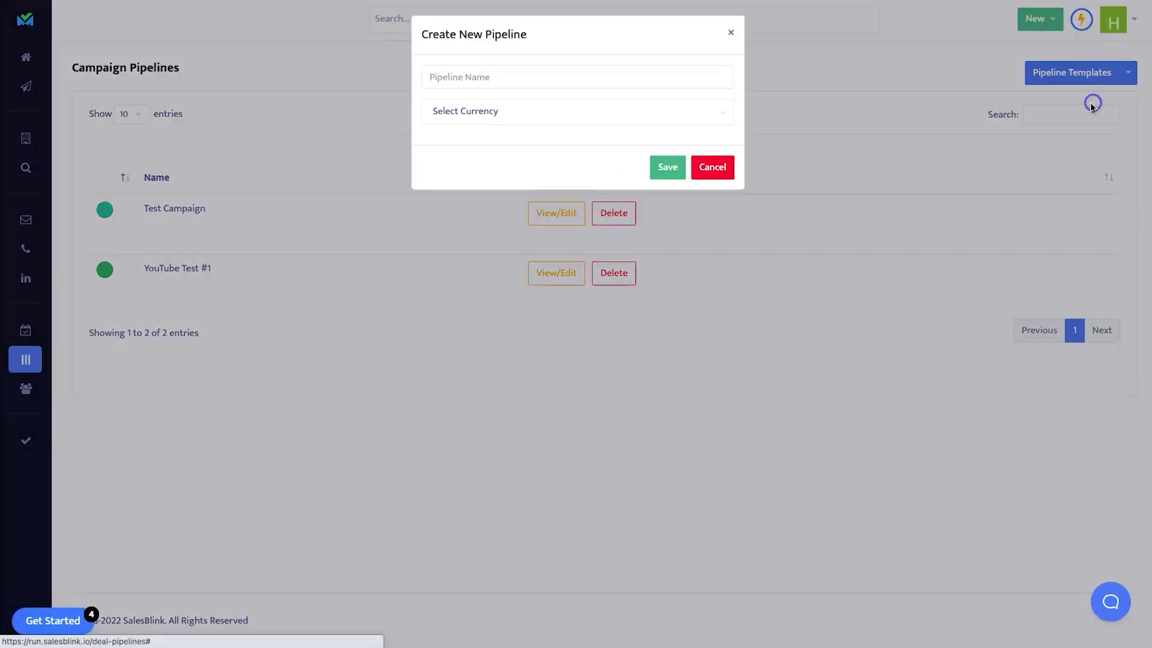
pyautogui.click(604, 108)
pyautogui.click(567, 187)
pyautogui.click(554, 83)
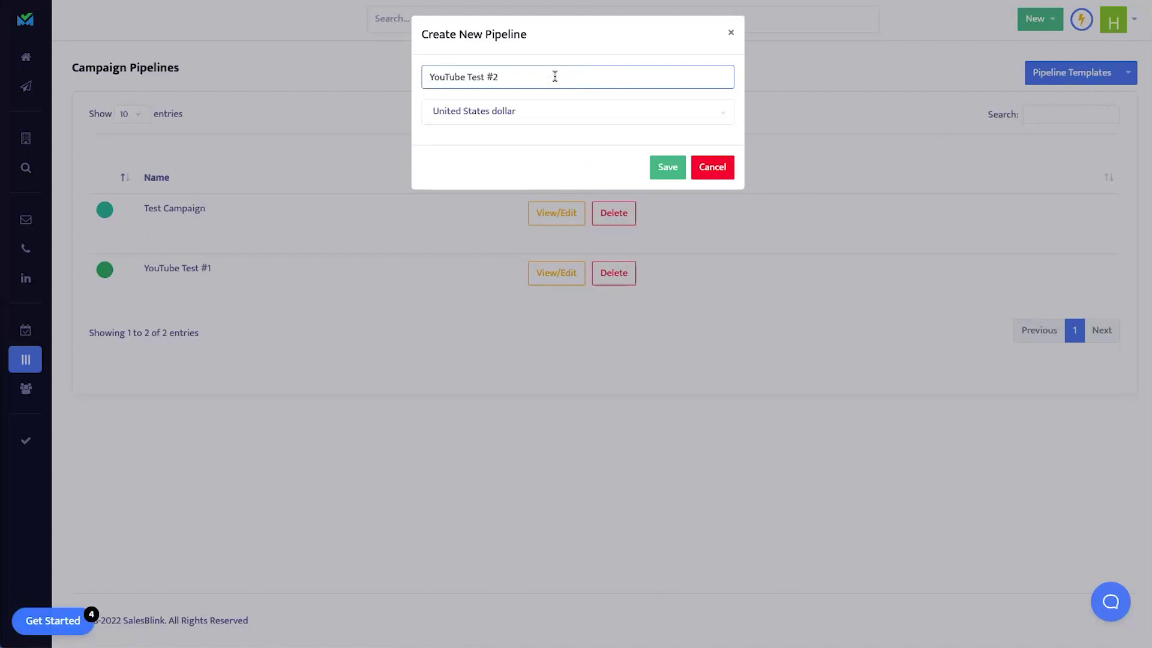
pyautogui.click(670, 166)
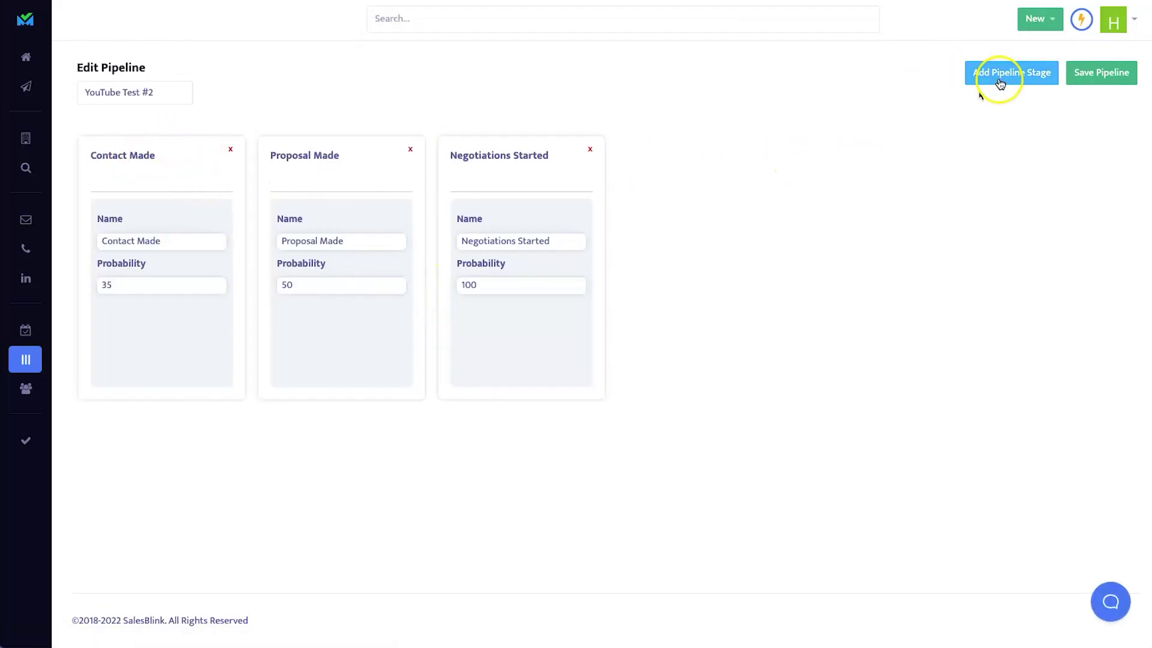
# Step: Add two stages to the YouTube Test #2 pipeline and name the first added stage Awaiting Response
pyautogui.moveTo(36, 378)
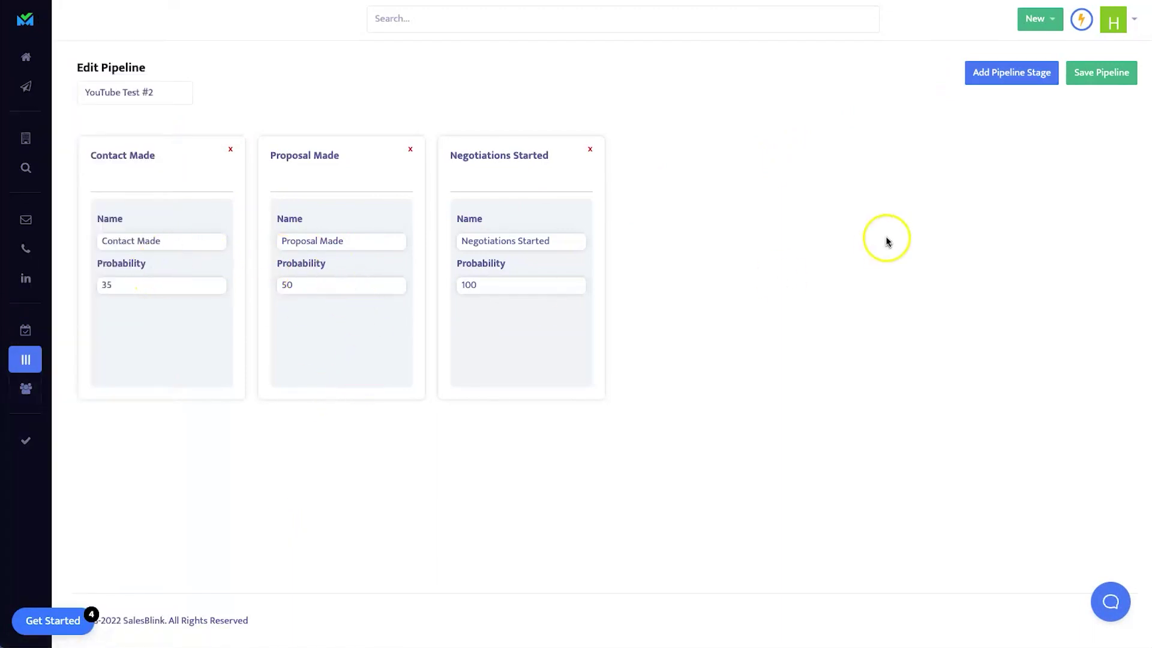
pyautogui.click(978, 73)
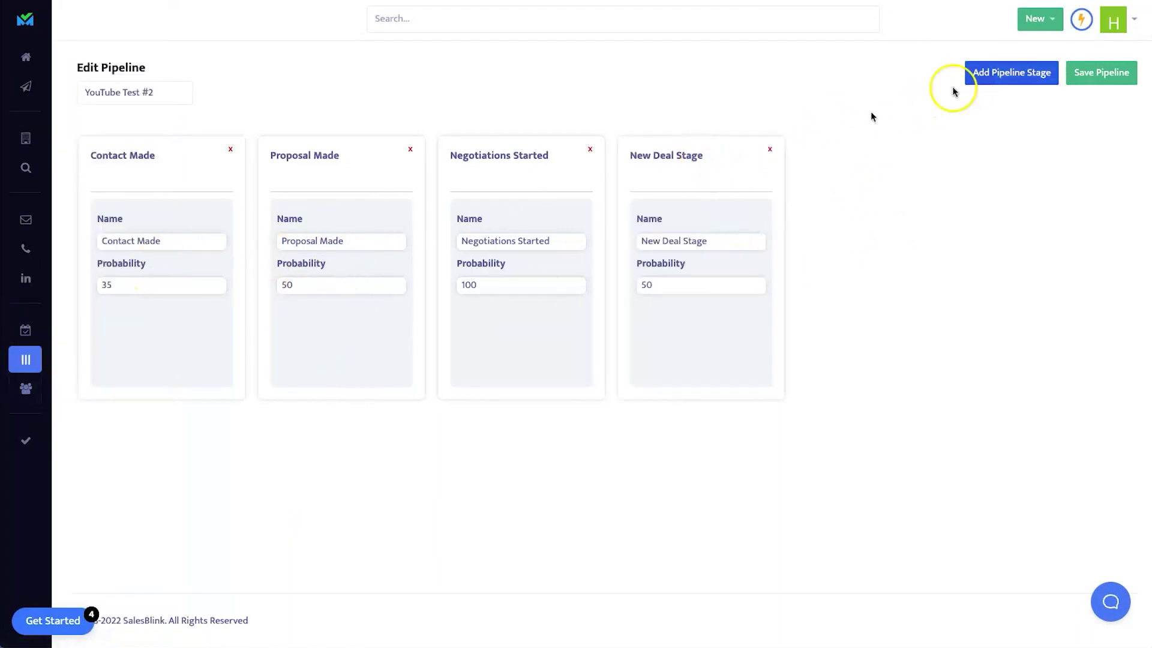
pyautogui.click(1017, 73)
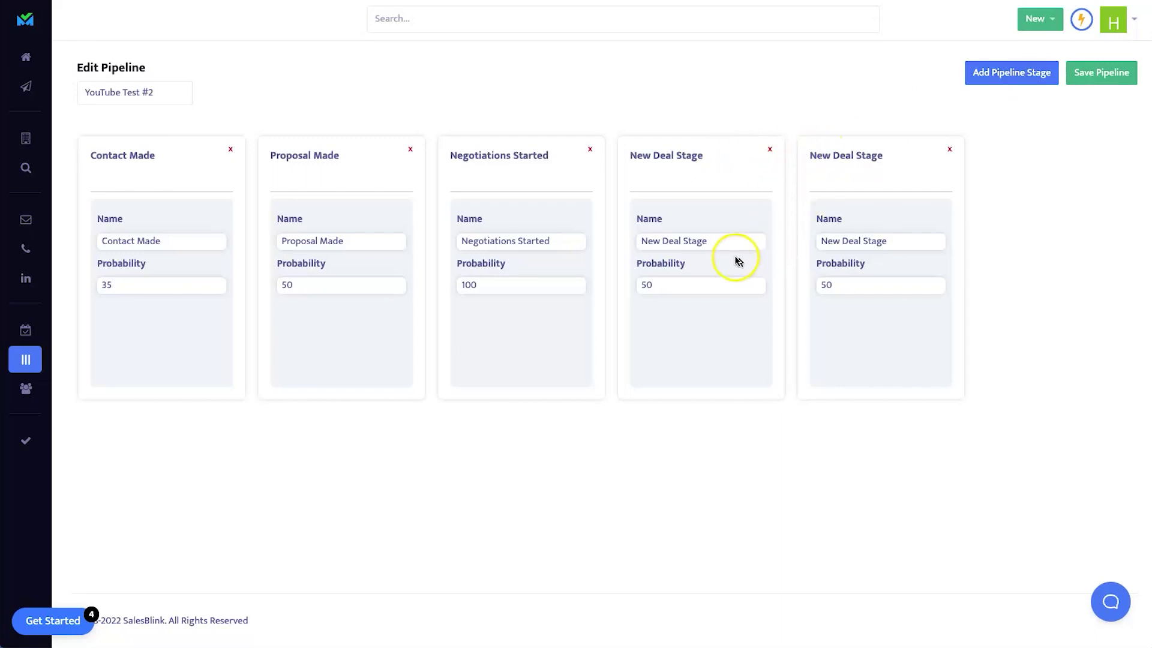
pyautogui.tripleClick(668, 239)
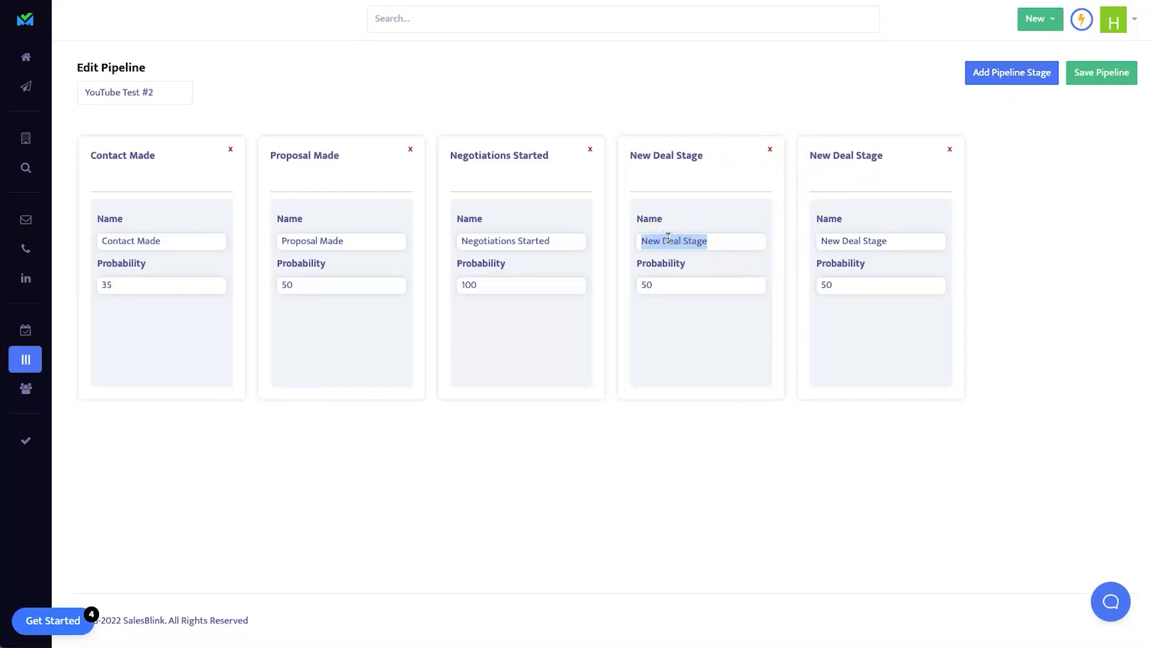
pyautogui.press('BackSpace')
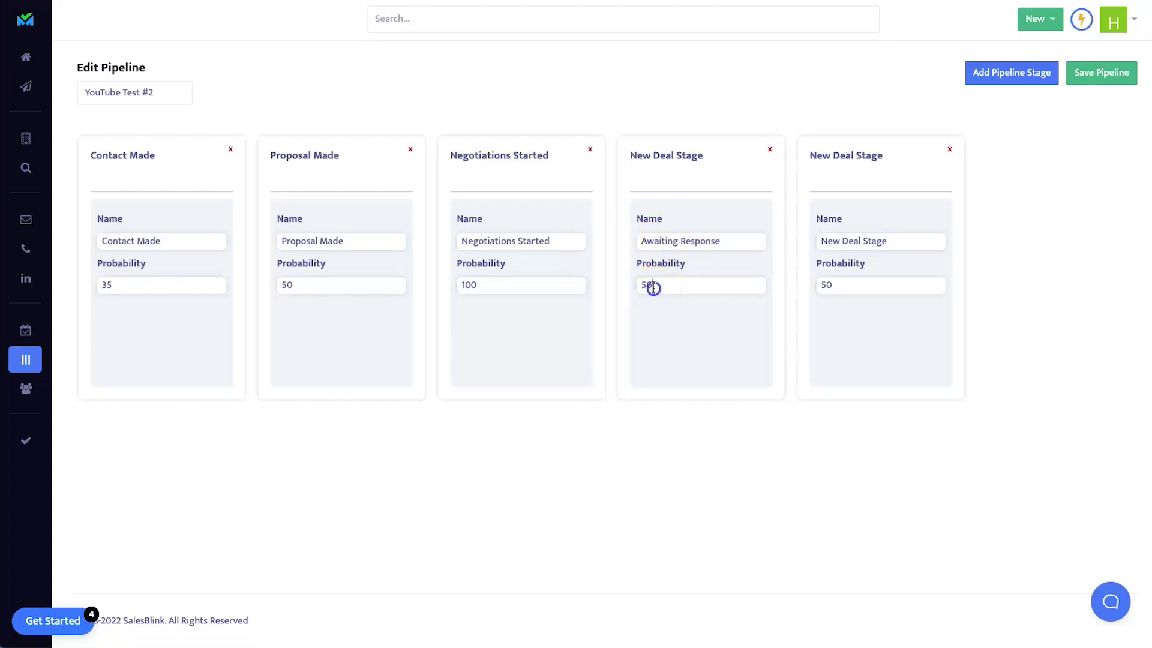
# Step: Delete the last New Deal Stage from the pipeline, then save and confirm the pipeline update
pyautogui.click(815, 242)
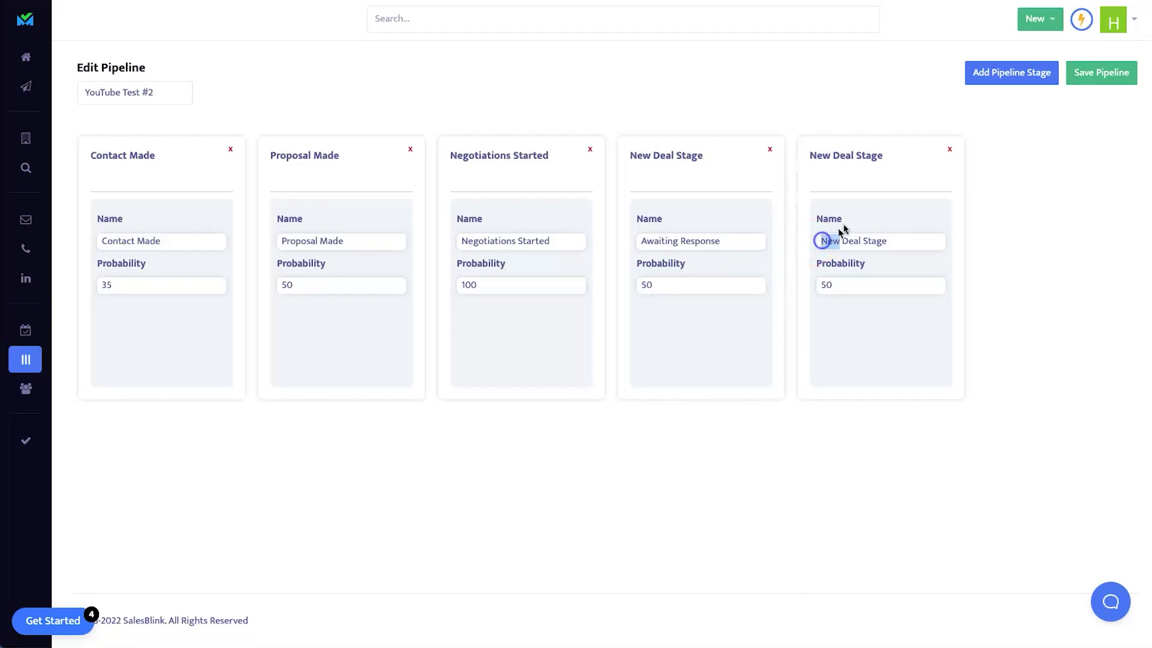
pyautogui.click(949, 150)
pyautogui.click(651, 390)
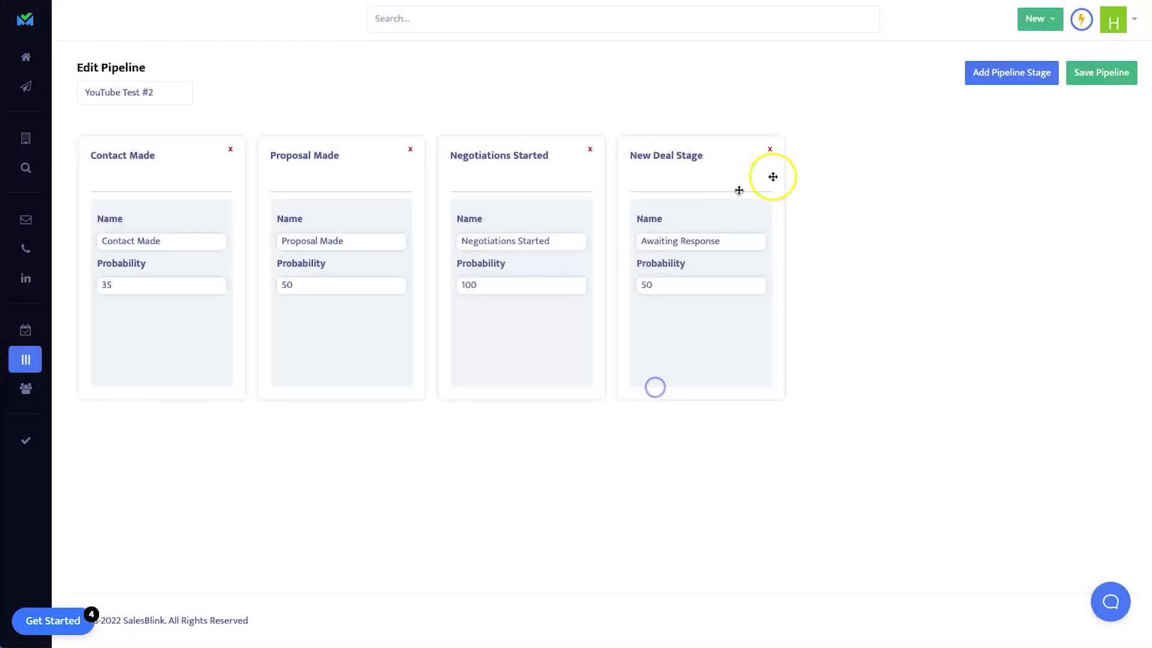
pyautogui.click(1101, 74)
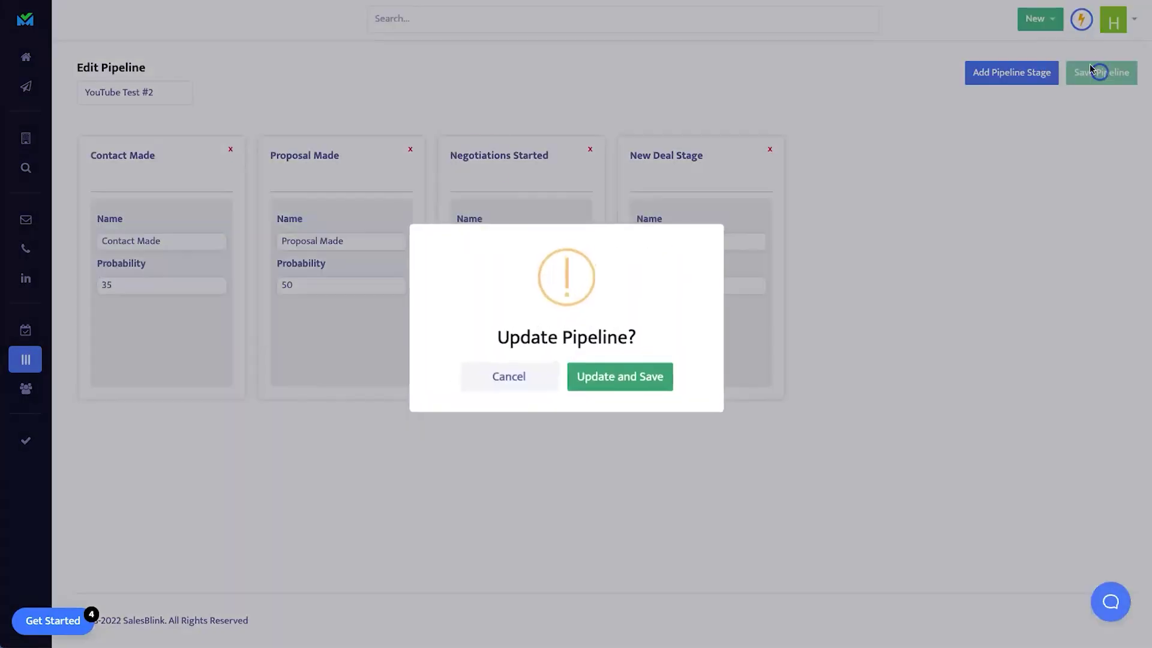
pyautogui.click(646, 387)
pyautogui.click(606, 397)
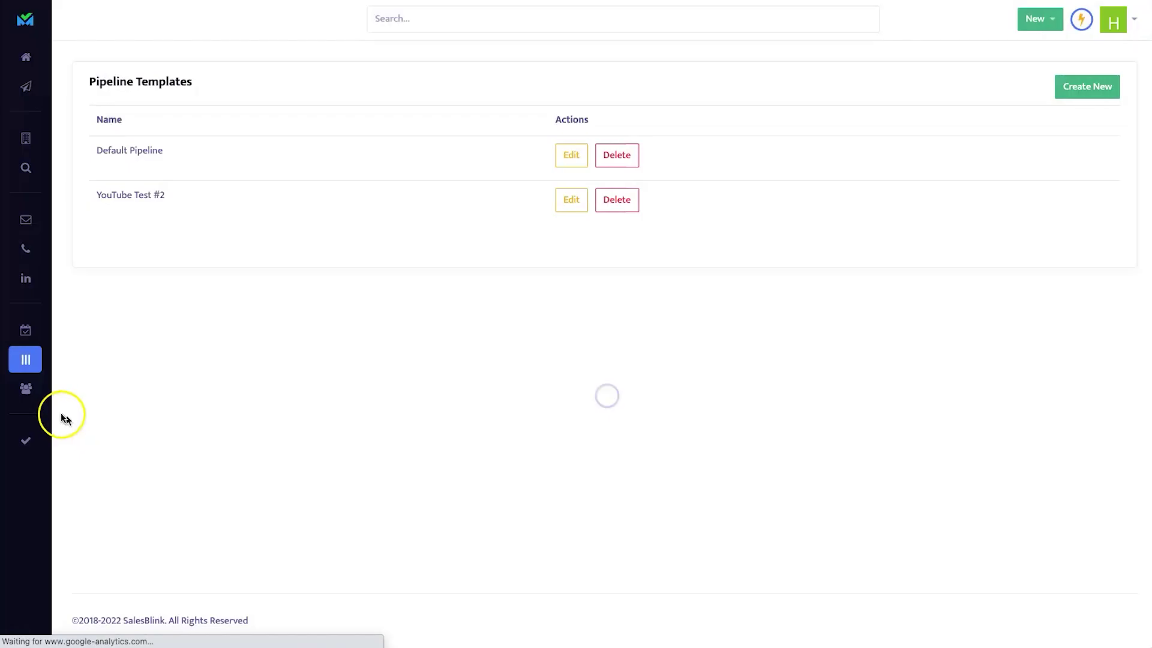
# Step: Start a new prospect list in the CRM named Automotive Prospects and try to proceed to uploading and mapping fields
pyautogui.click(32, 392)
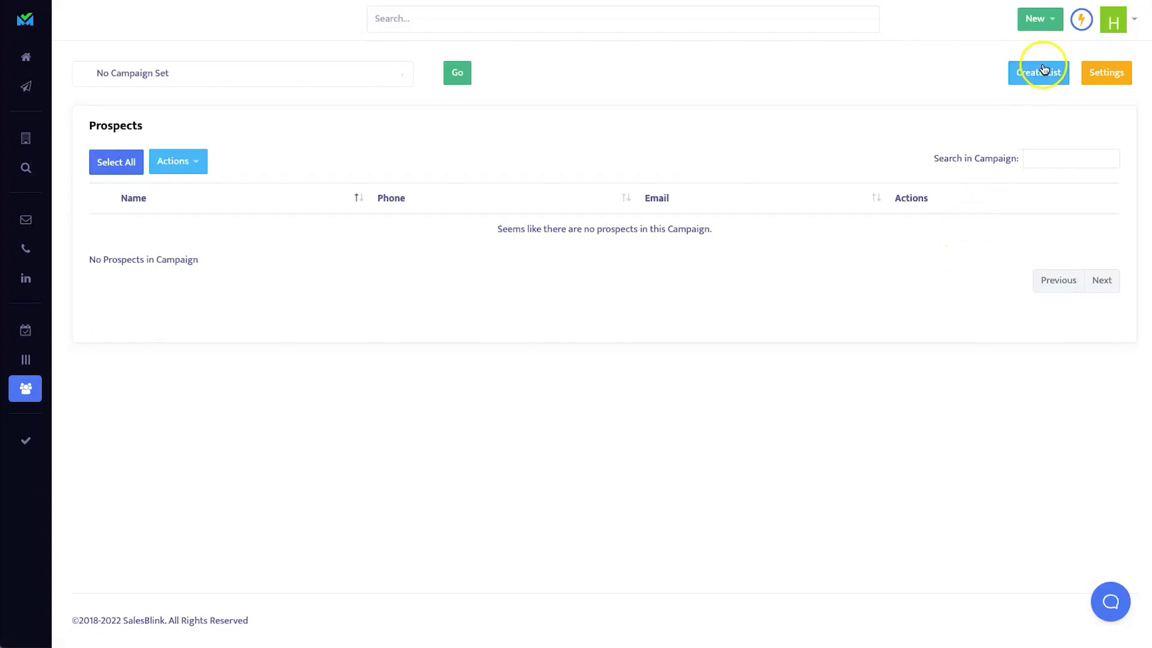
pyautogui.click(1038, 72)
pyautogui.click(584, 224)
pyautogui.write('Automative Prospects')
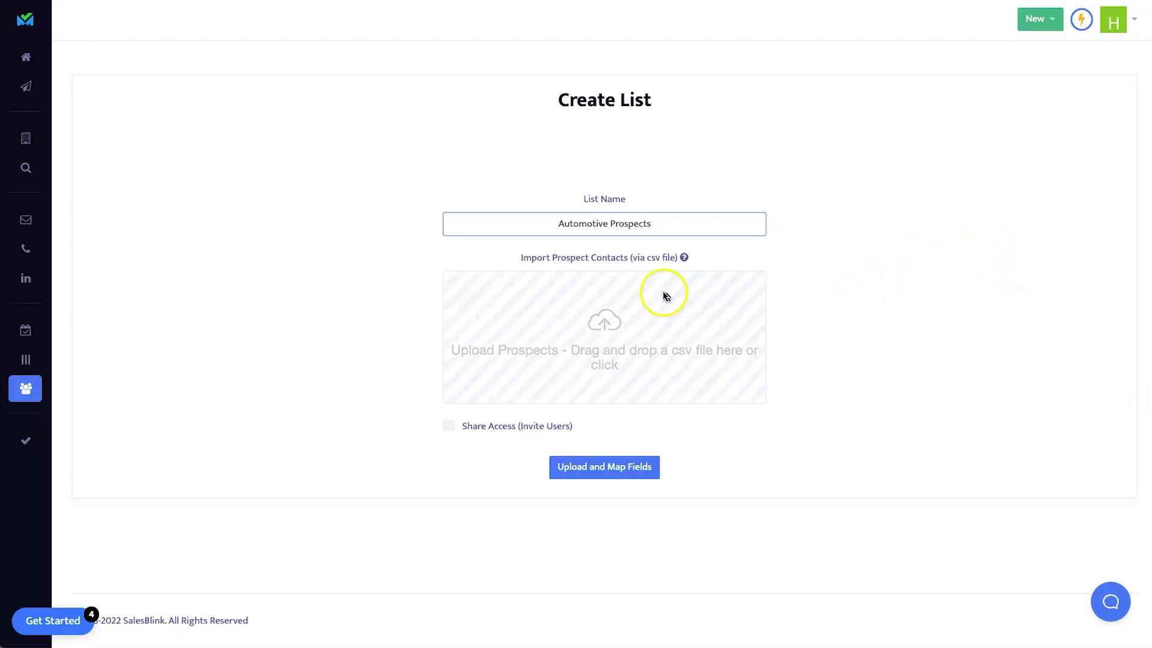
pyautogui.click(606, 474)
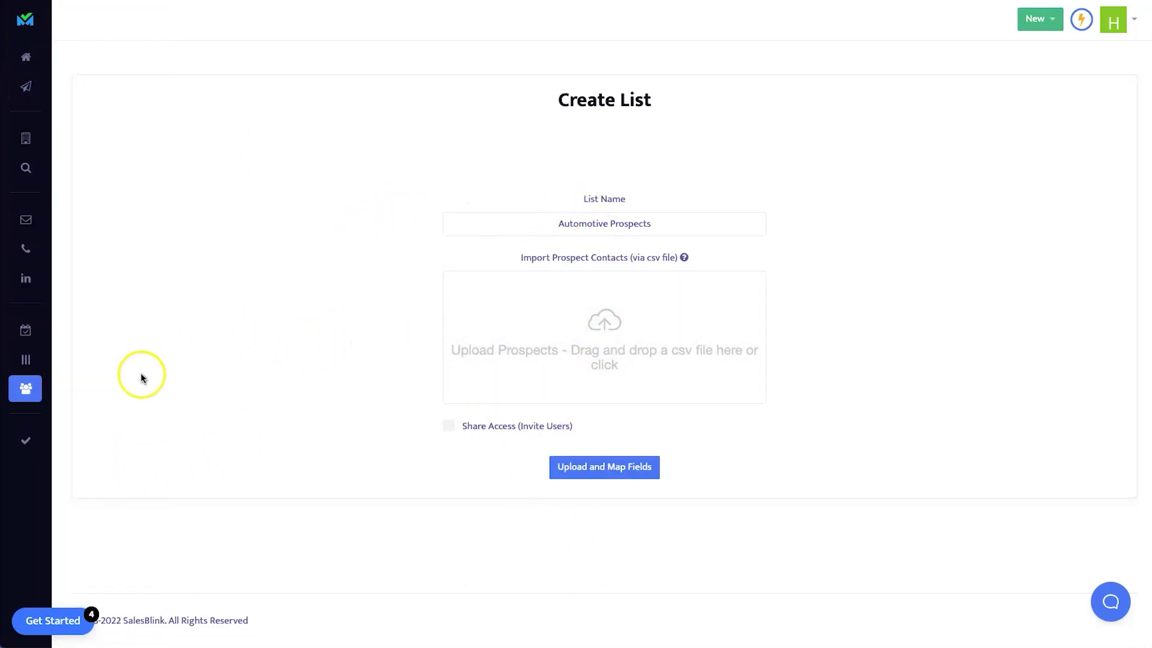
# Step: Open Email Verification, look over the single-email and bulk verification options, and return to the Dashboard
pyautogui.click(33, 441)
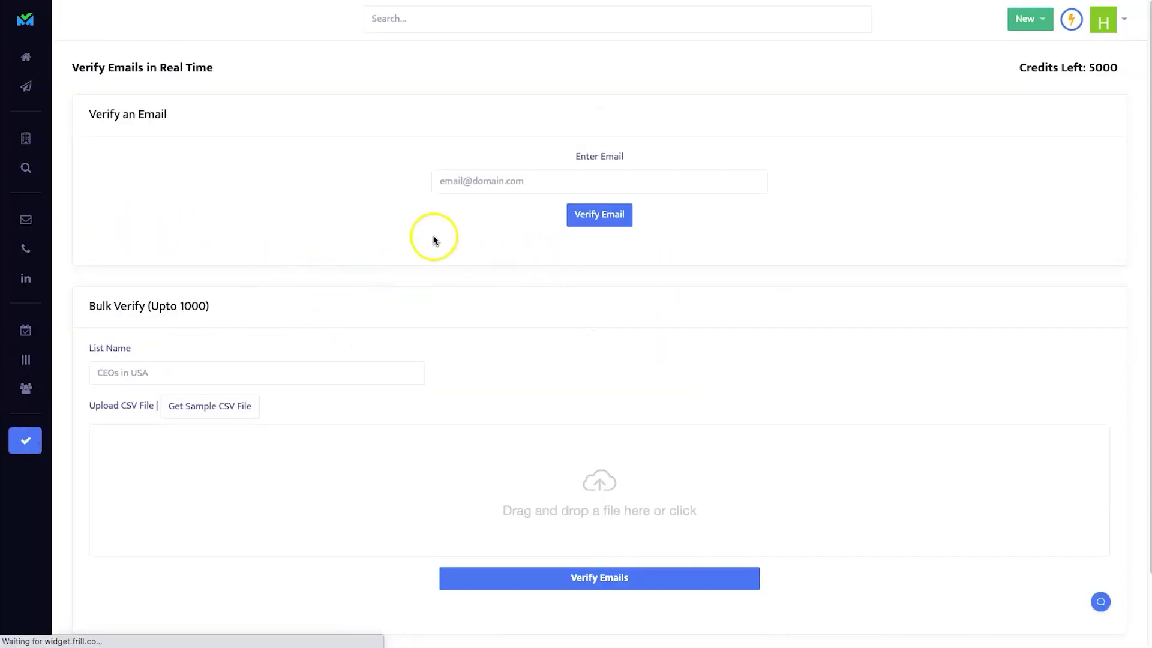
pyautogui.click(476, 178)
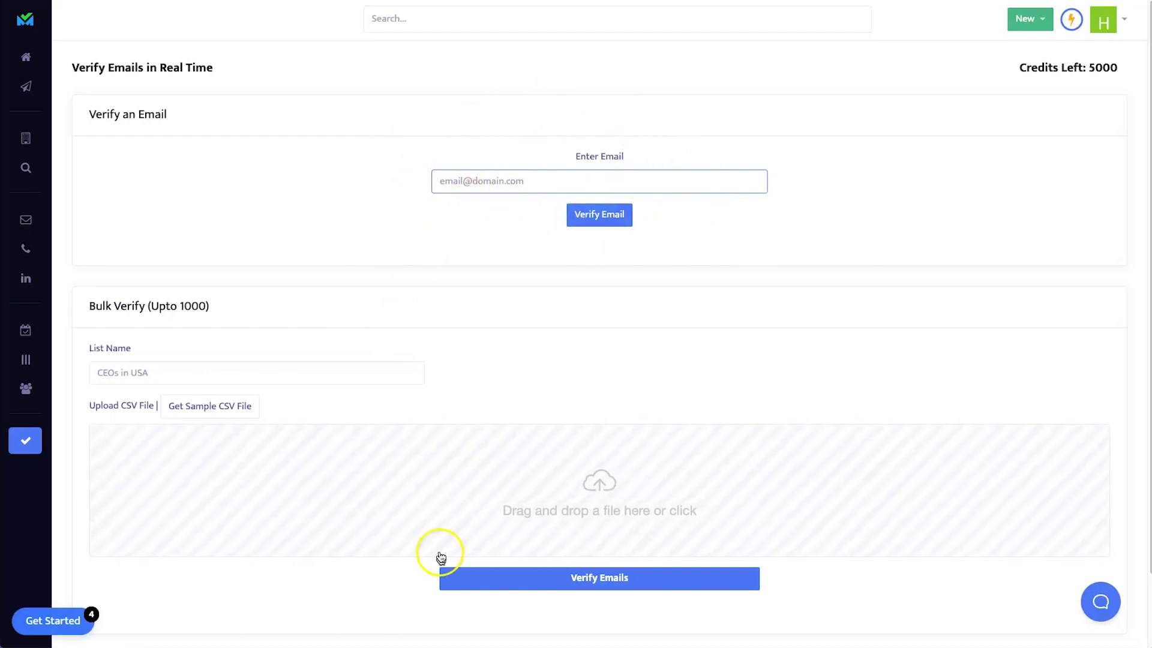
pyautogui.moveTo(177, 306); pyautogui.dragTo(214, 306)
pyautogui.click(430, 330)
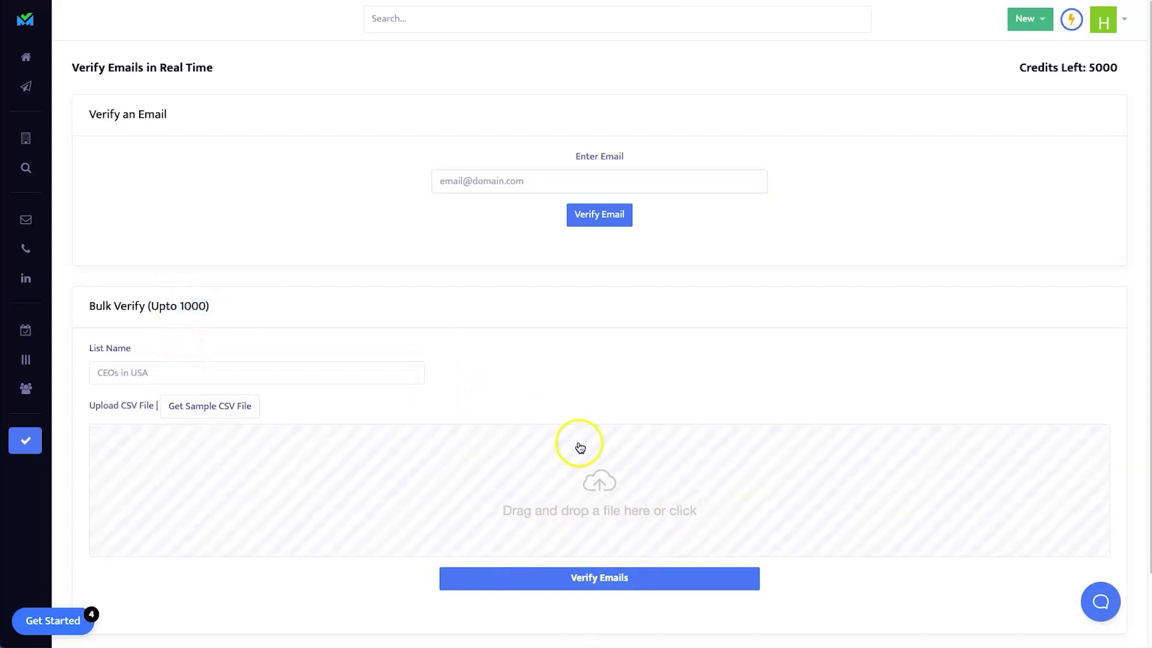
pyautogui.moveTo(46, 90)
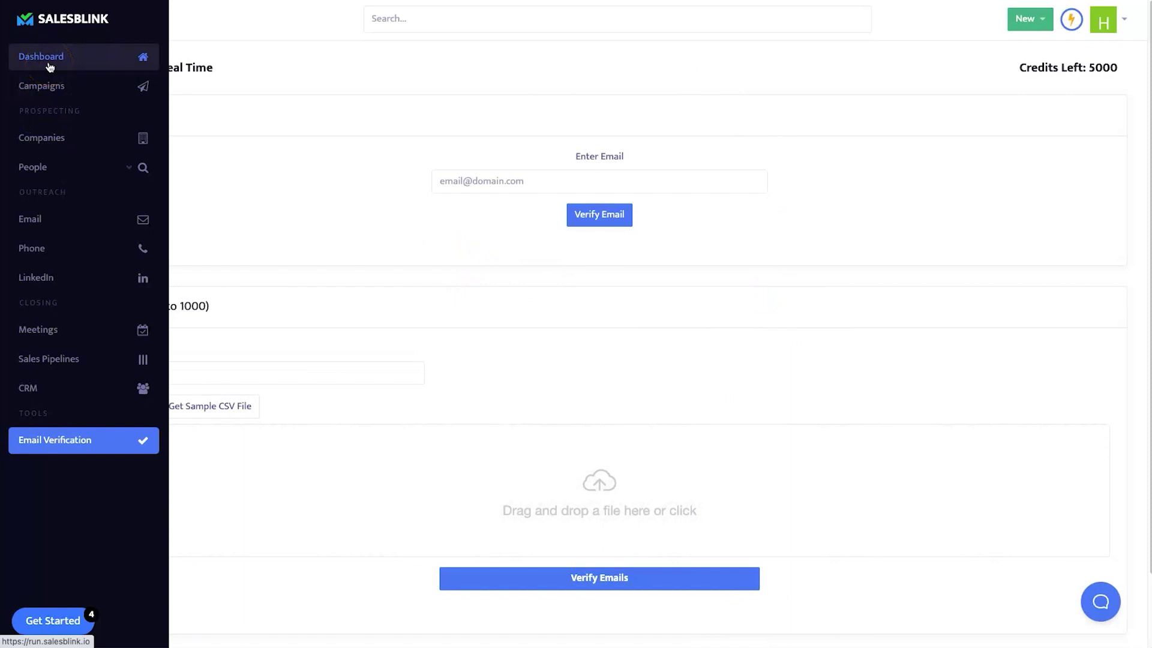
pyautogui.click(49, 63)
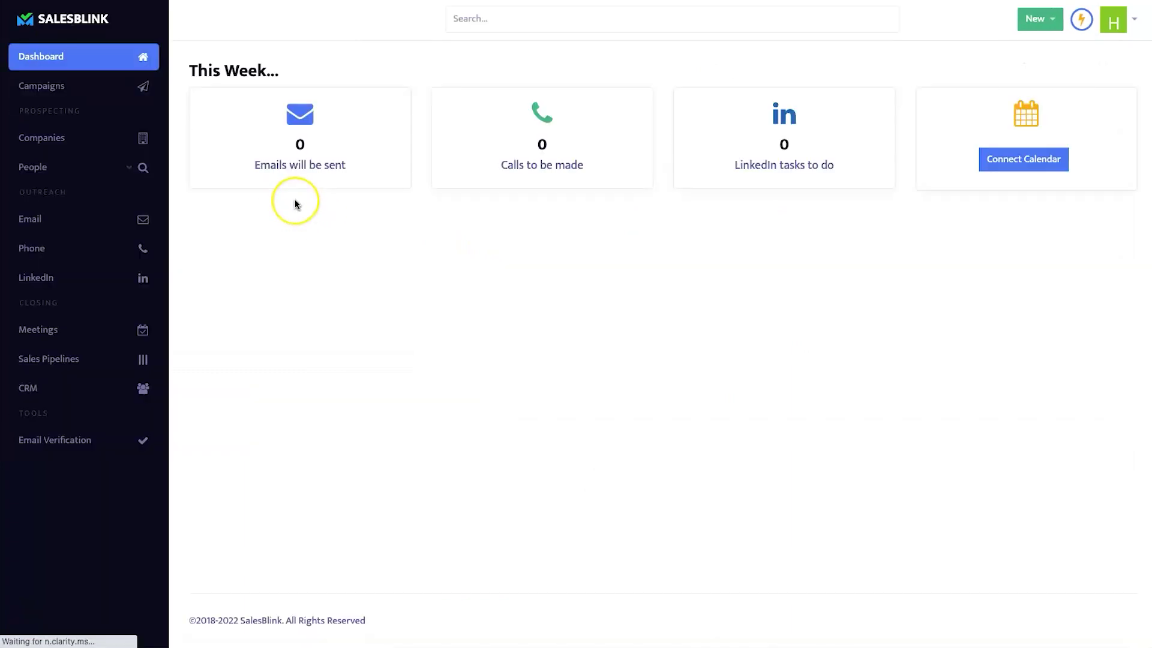